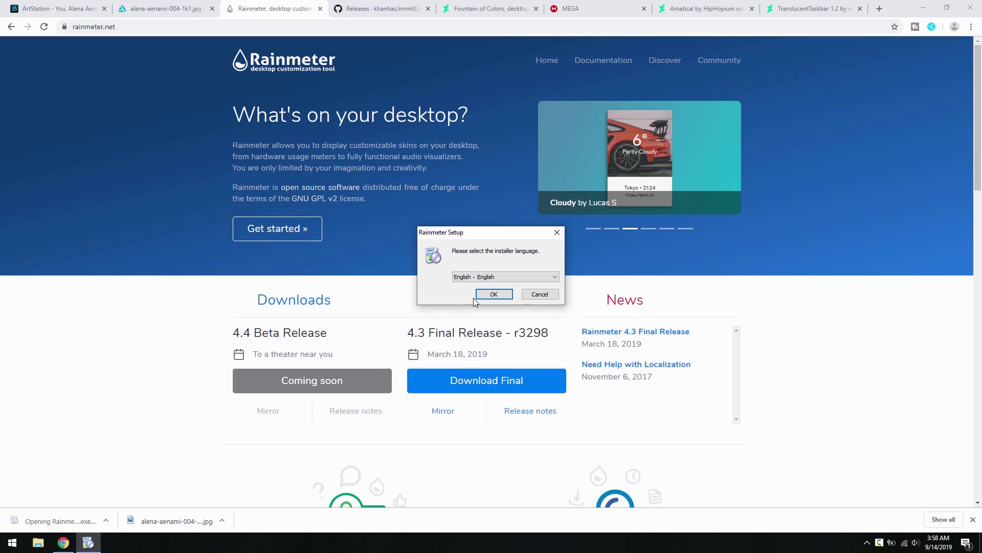
# Install the 64-bit version of Rainmeter in English to C:\Program Files\Rainmeter with launch on startup, and run it on finishing
pyautogui.click(474, 298)
pyautogui.click(541, 352)
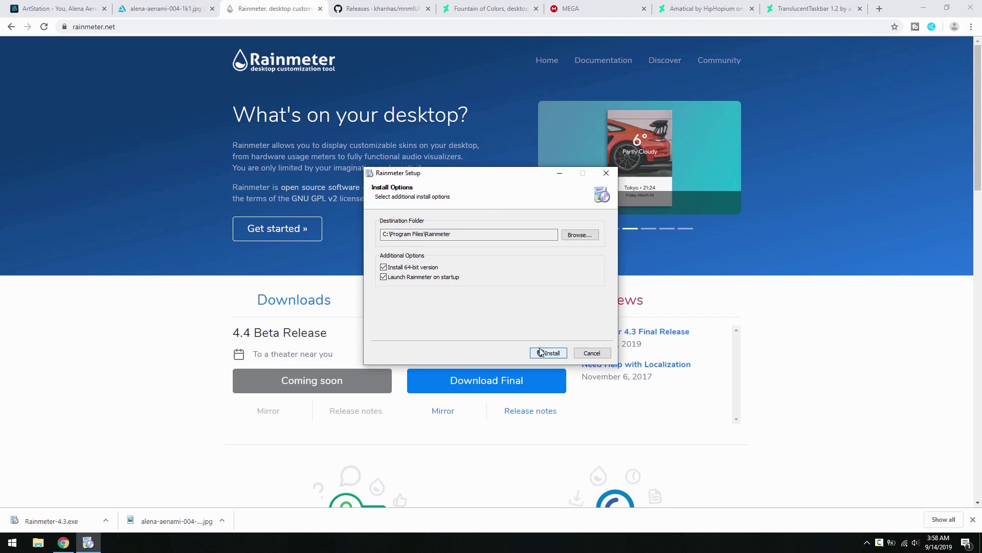
pyautogui.click(542, 352)
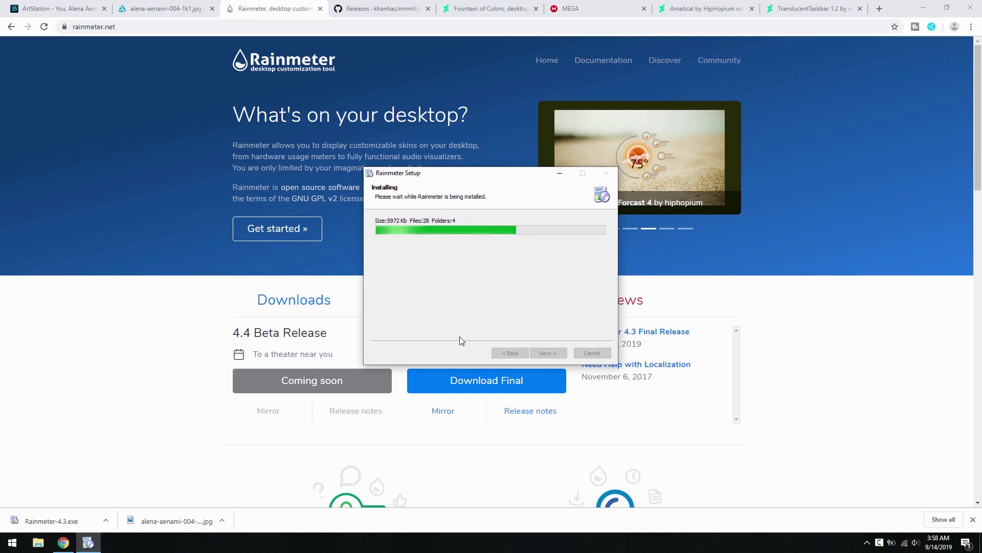
pyautogui.click(546, 353)
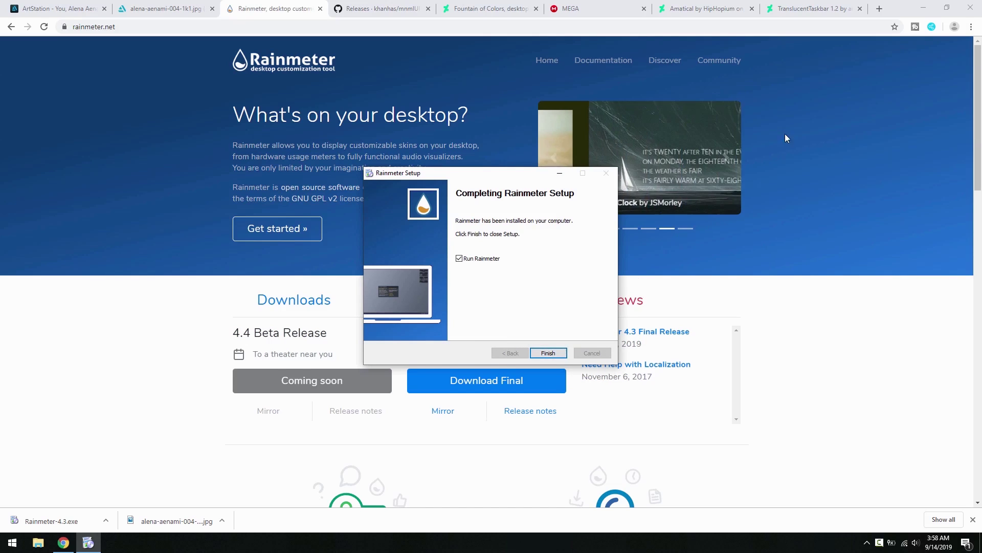
# Minimize the browser to reveal the desktop and dismiss the Rainmeter welcome notification
pyautogui.click(924, 8)
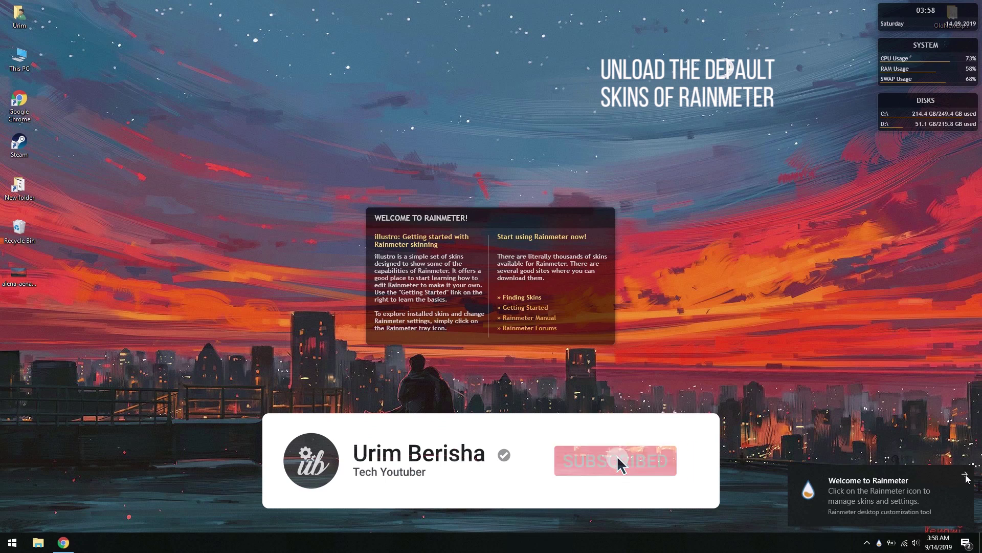
pyautogui.press('super+a')
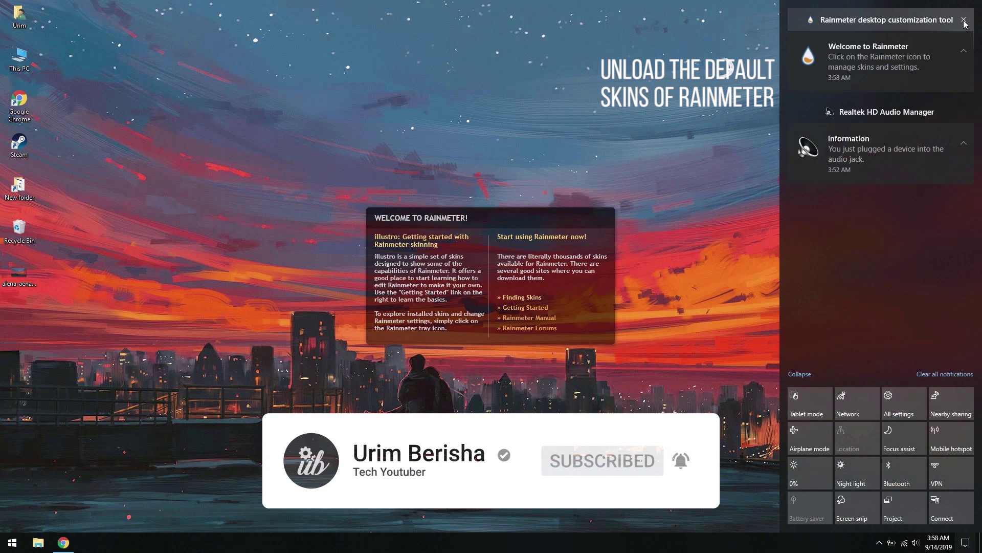
pyautogui.click(964, 20)
pyautogui.click(691, 124)
# Unload the default illustro skins from the desktop: Welcome, Disks, System and Clock
pyautogui.rightClick(573, 224)
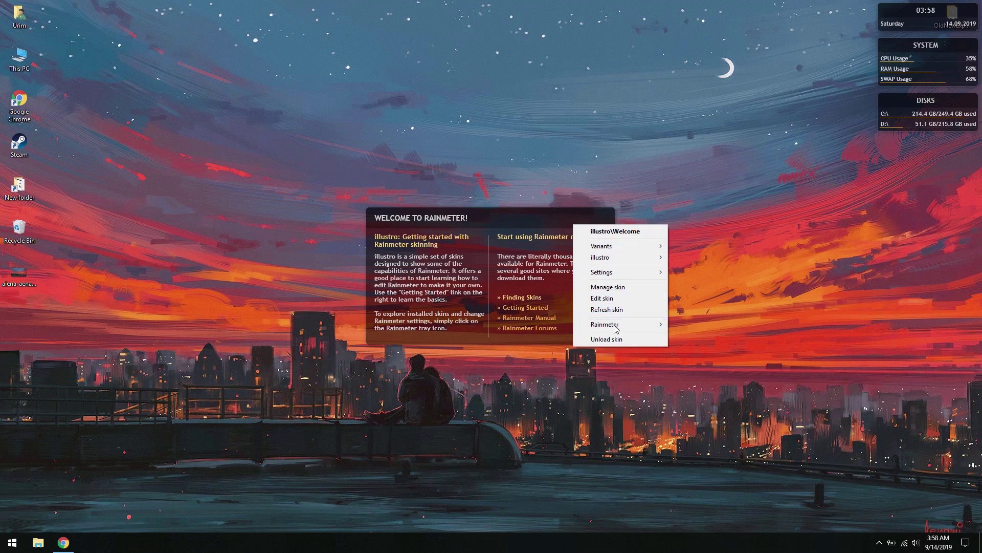
pyautogui.click(614, 339)
pyautogui.rightClick(883, 99)
pyautogui.click(896, 213)
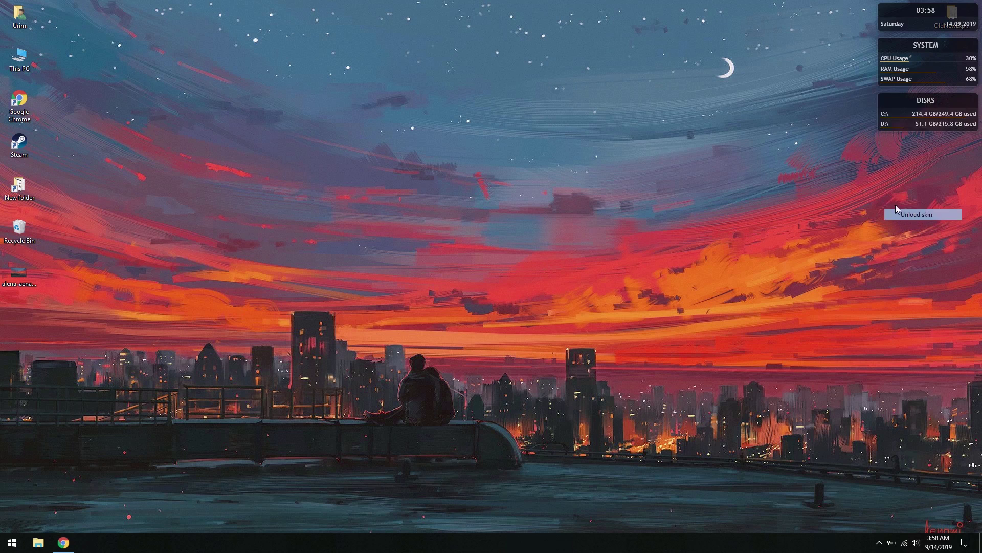
pyautogui.rightClick(883, 47)
pyautogui.click(903, 158)
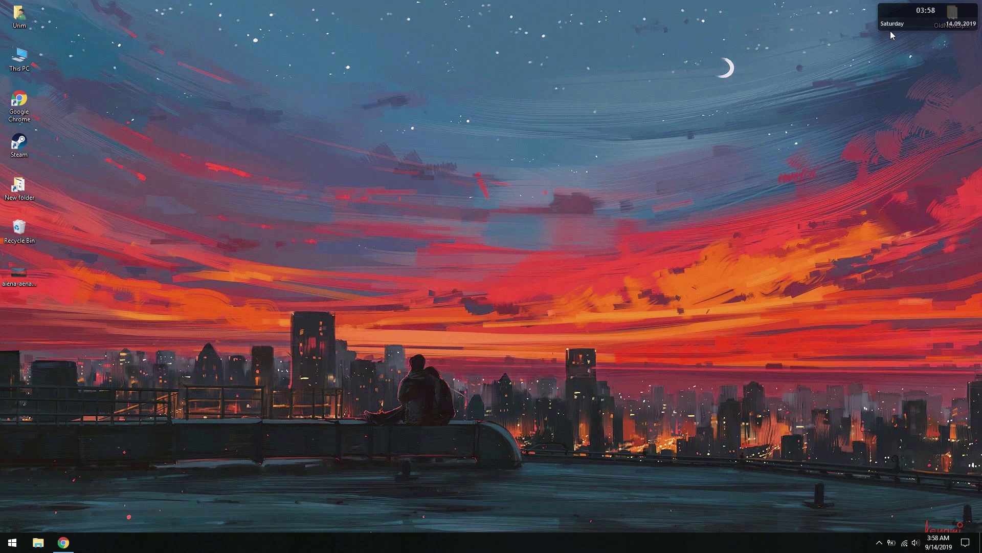
pyautogui.rightClick(891, 7)
pyautogui.click(910, 124)
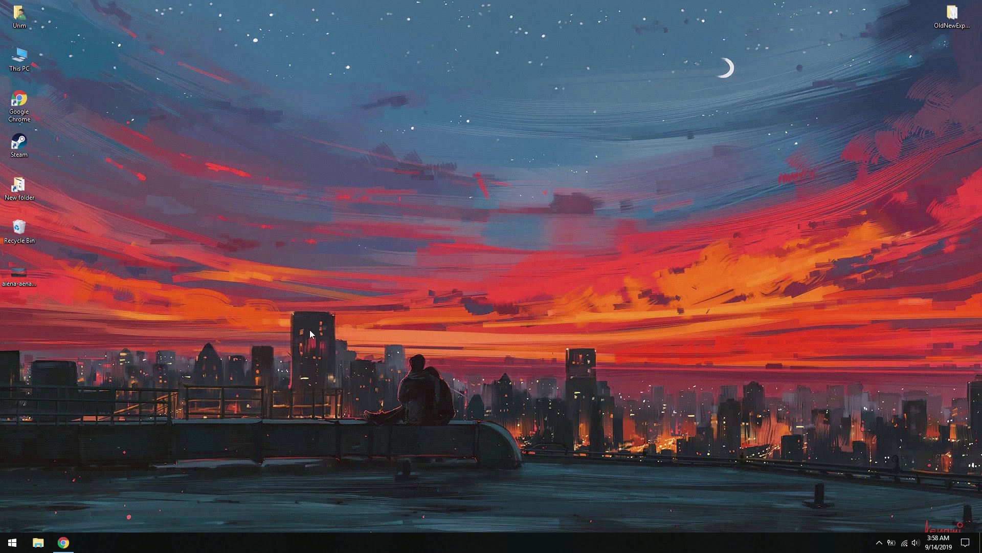
# Switch to Chrome and download mnml.UI_1.2.rmskin from the mnmlUI releases page on GitHub
pyautogui.click(63, 542)
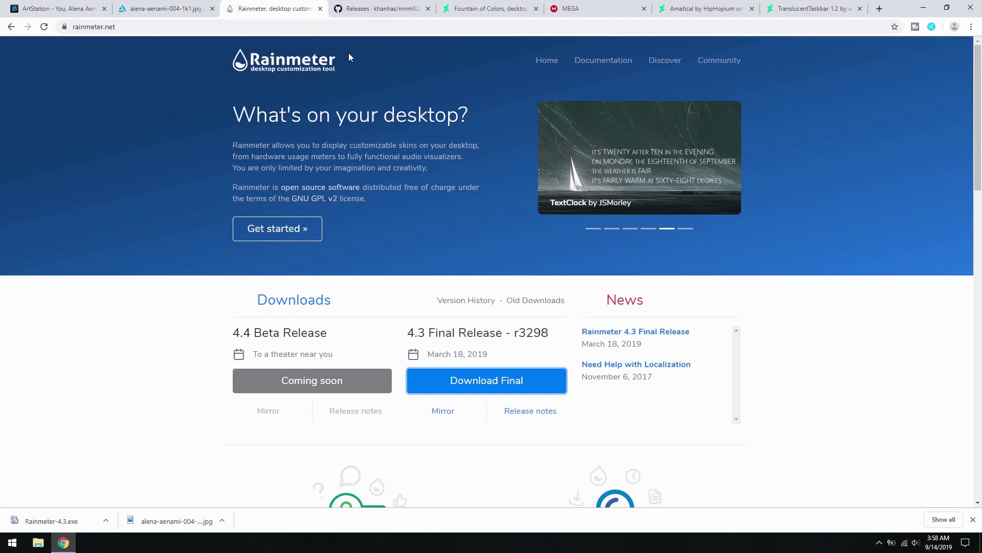
pyautogui.click(377, 8)
pyautogui.moveTo(391, 55)
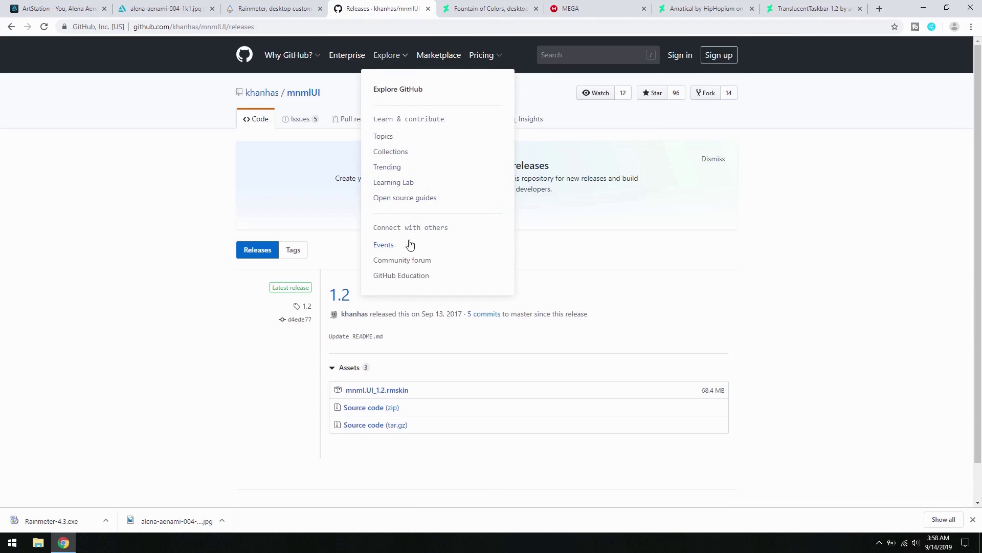
pyautogui.scroll(-1, 404, 307)
pyautogui.click(401, 352)
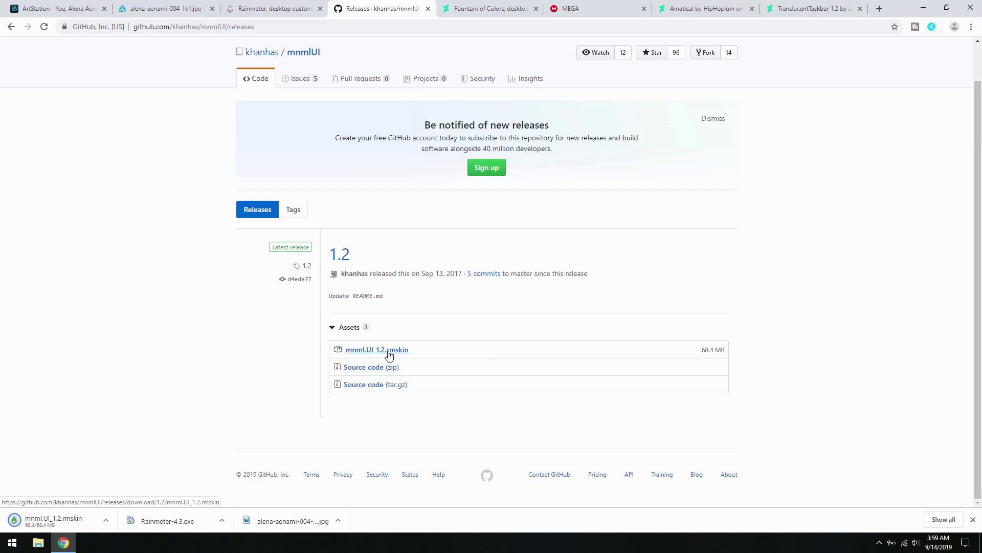
# Open the downloaded mnml UI package and install it without loading its included skins
pyautogui.click(65, 520)
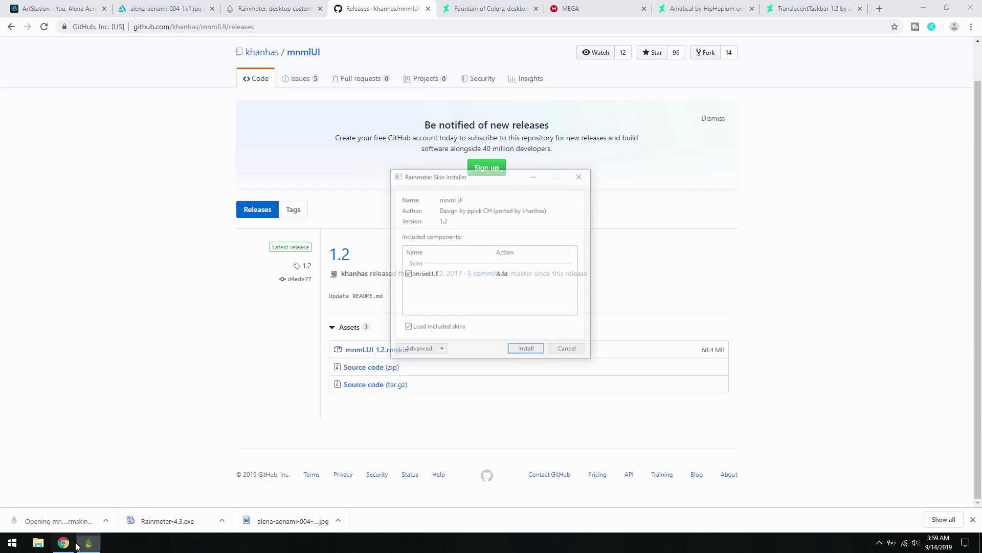
pyautogui.click(63, 543)
pyautogui.click(63, 542)
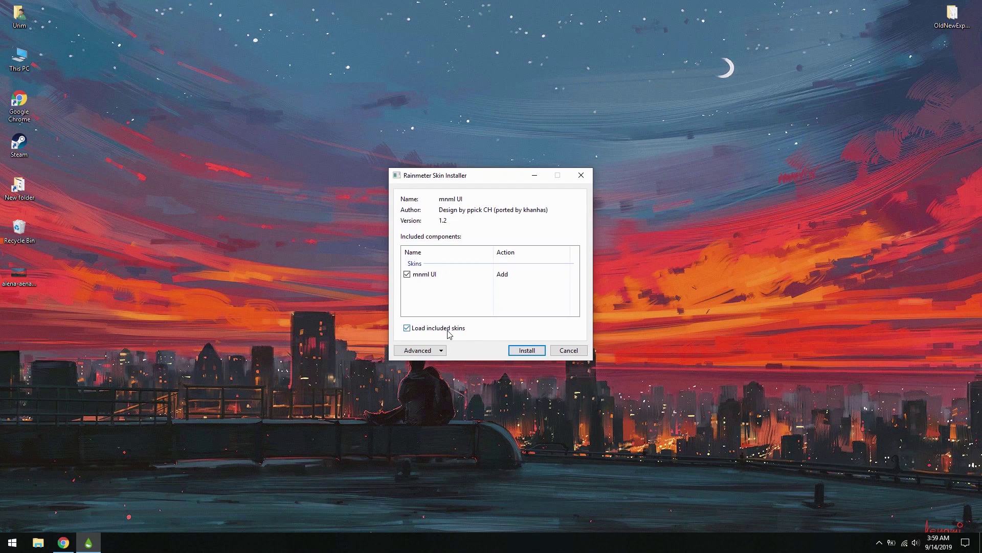
pyautogui.click(512, 351)
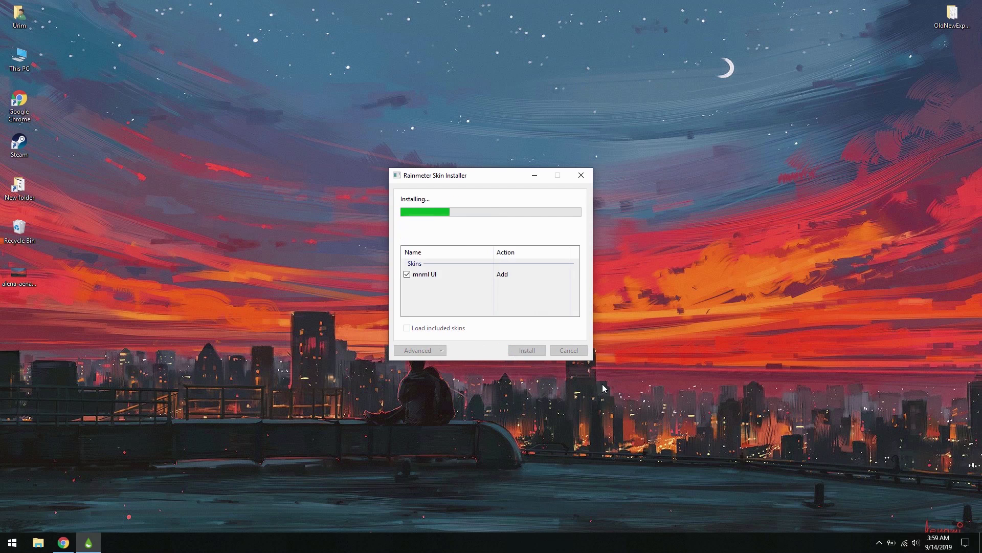
# Open the Rainmeter skin manager and load Glacial Contrast.ini from the mnml UI skins
pyautogui.click(879, 543)
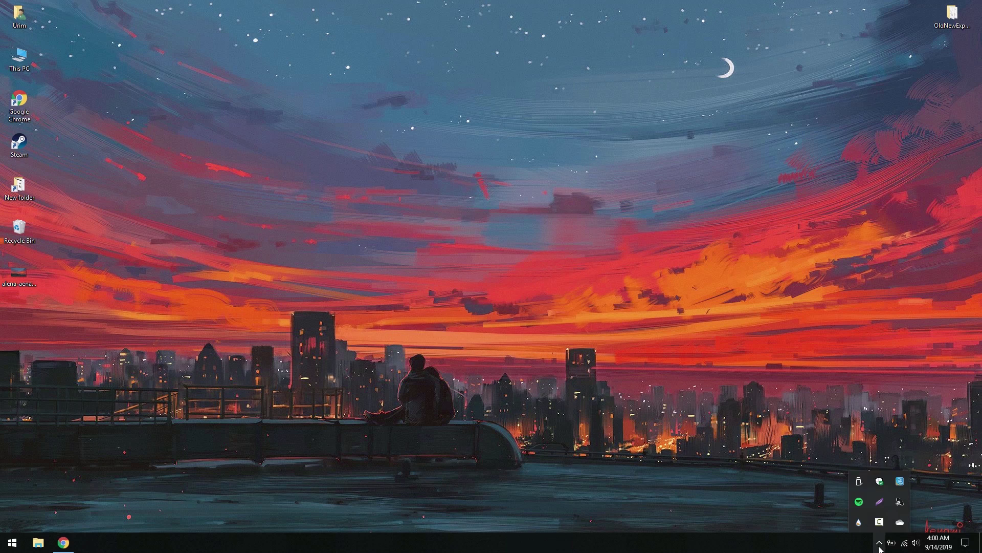
pyautogui.click(859, 524)
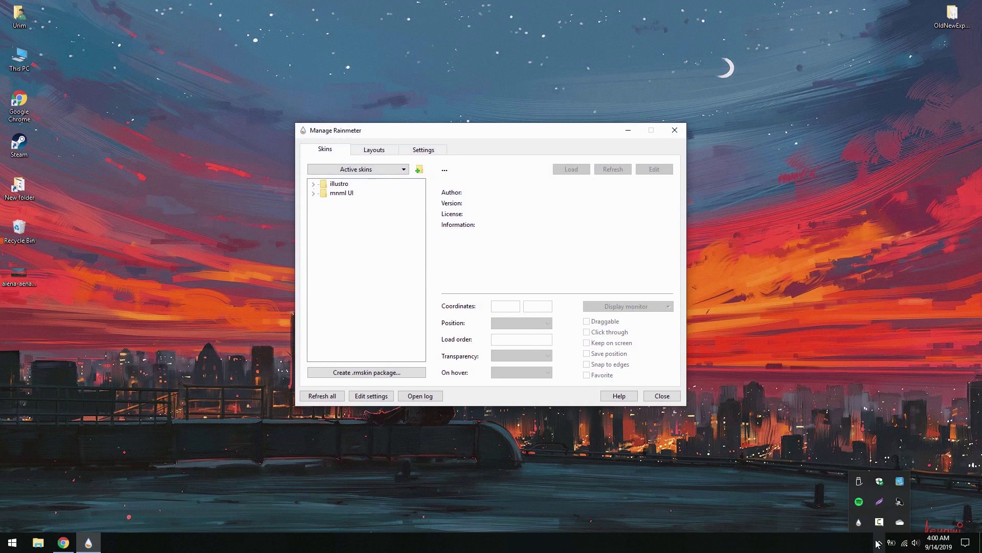
pyautogui.click(314, 194)
pyautogui.scroll(-1, 342, 225)
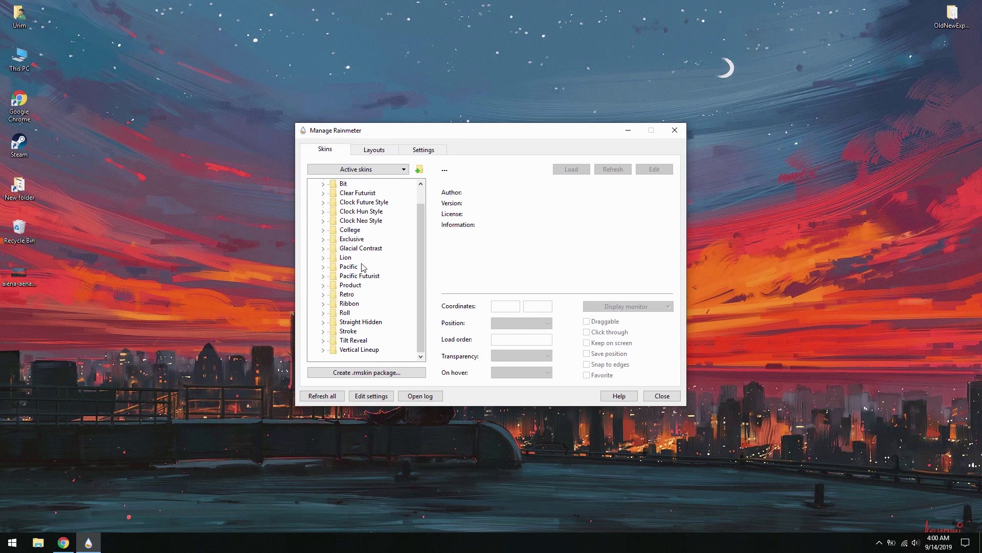
pyautogui.click(324, 249)
pyautogui.click(374, 257)
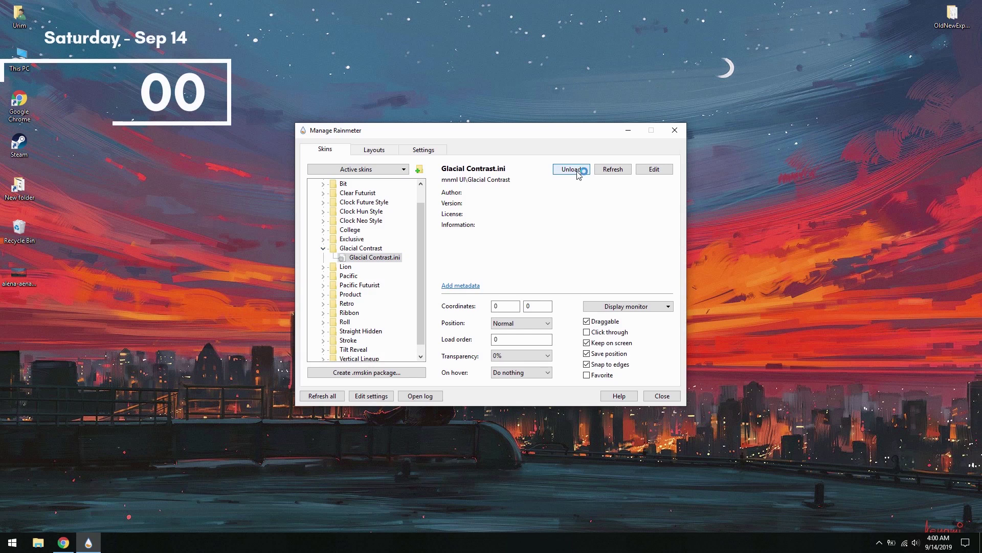
# Move the Glacial Contrast clock to the upper centre of the desktop and set its transparency to 30%
pyautogui.click(628, 131)
pyautogui.moveTo(231, 109); pyautogui.dragTo(581, 101)
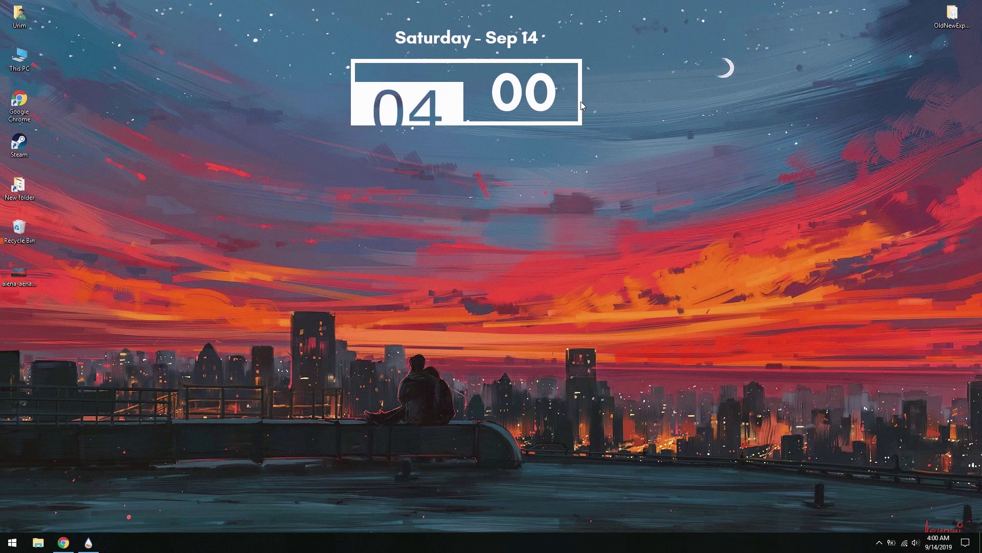
pyautogui.rightClick(451, 109)
pyautogui.moveTo(466, 156)
pyautogui.moveTo(588, 167)
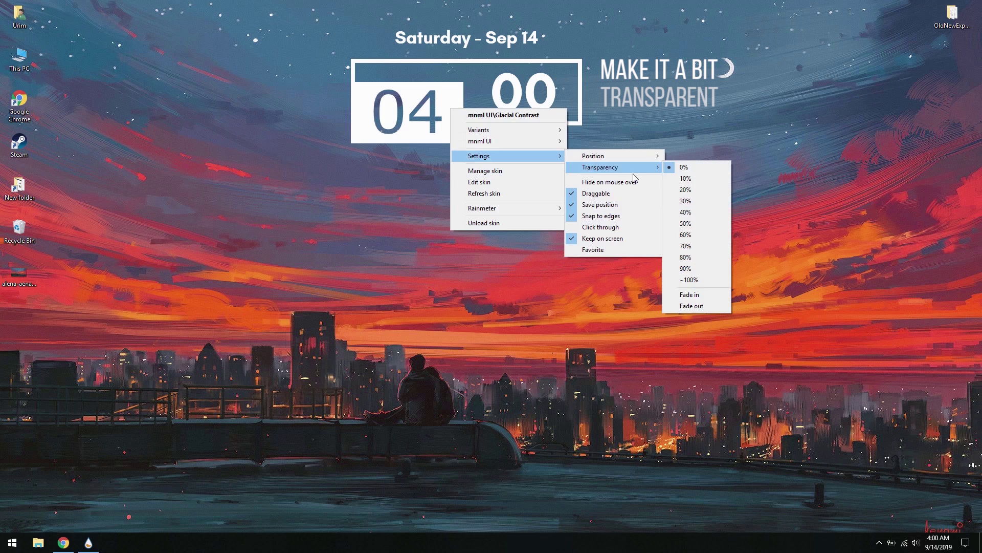
pyautogui.click(681, 201)
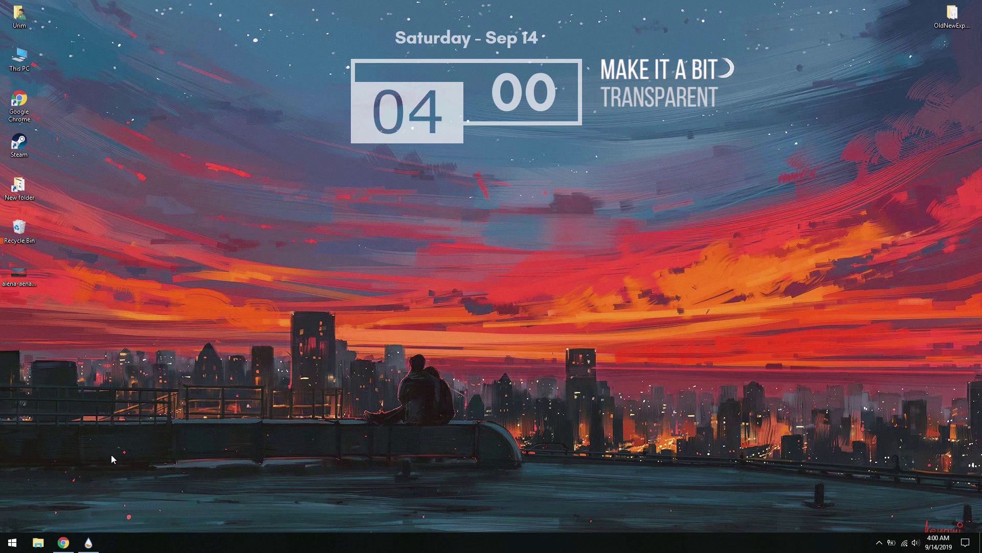
# Download the Fountain of Colors music visualizer from DeviantArt and install it with its AudioLevelBeta.dll plugin, loading the included skins
pyautogui.click(64, 542)
pyautogui.click(473, 12)
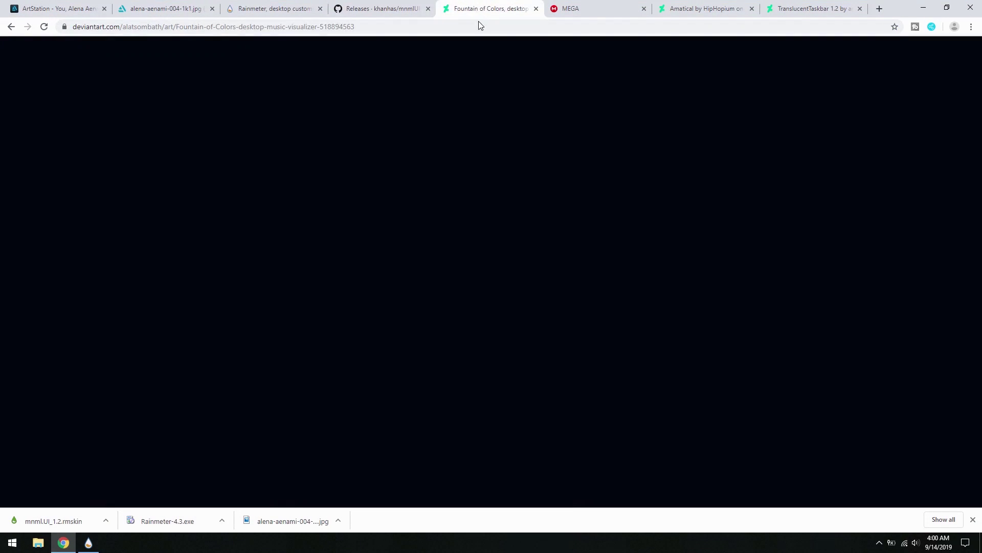
pyautogui.click(571, 434)
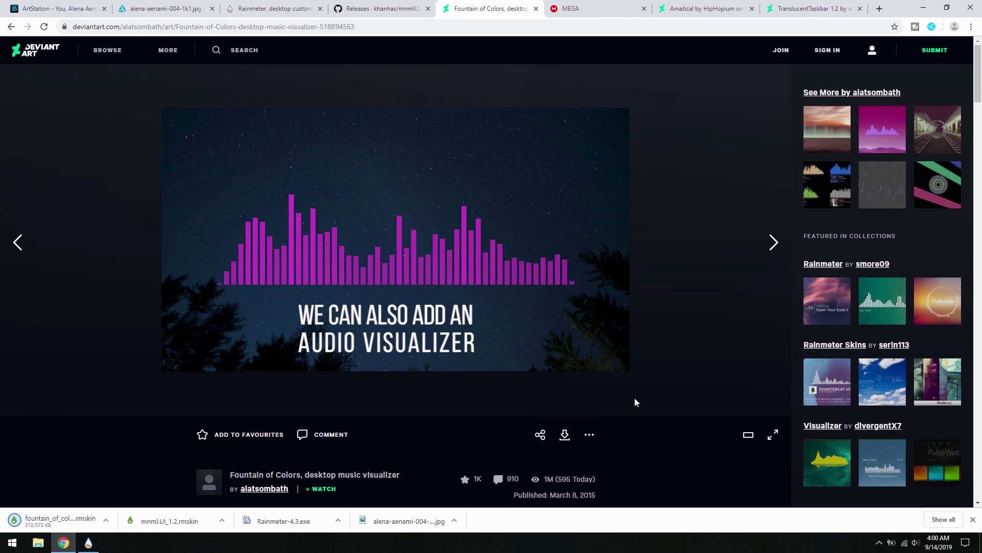
pyautogui.click(68, 530)
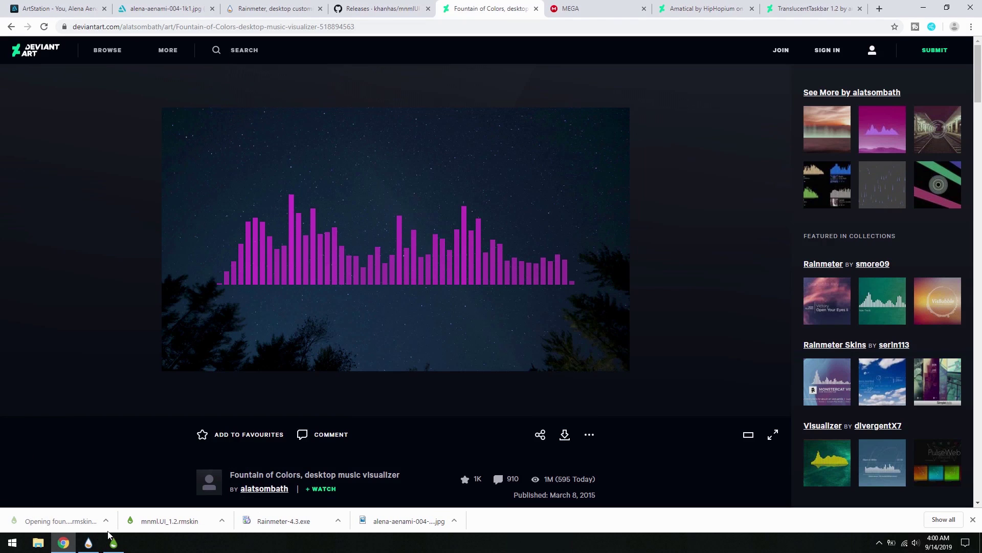
pyautogui.click(64, 542)
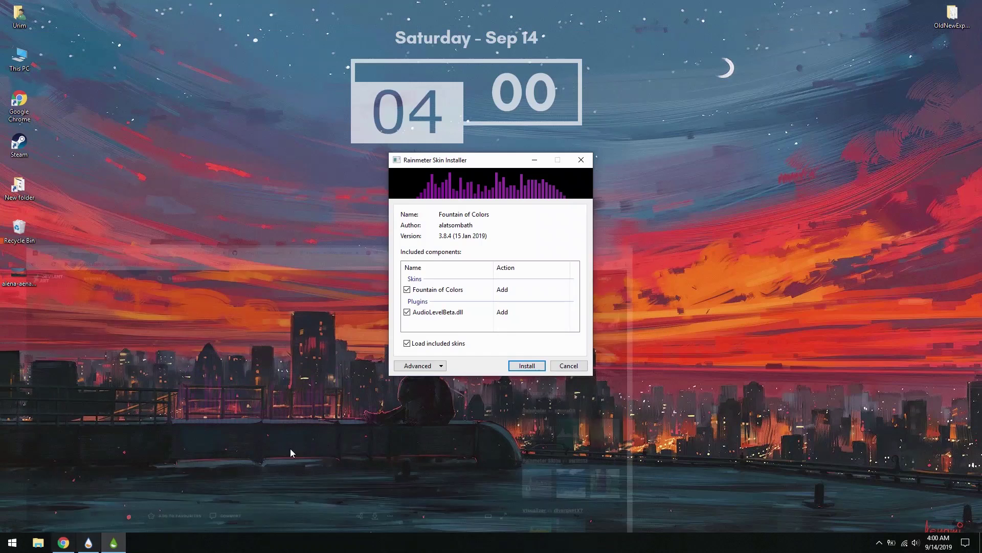
pyautogui.click(519, 367)
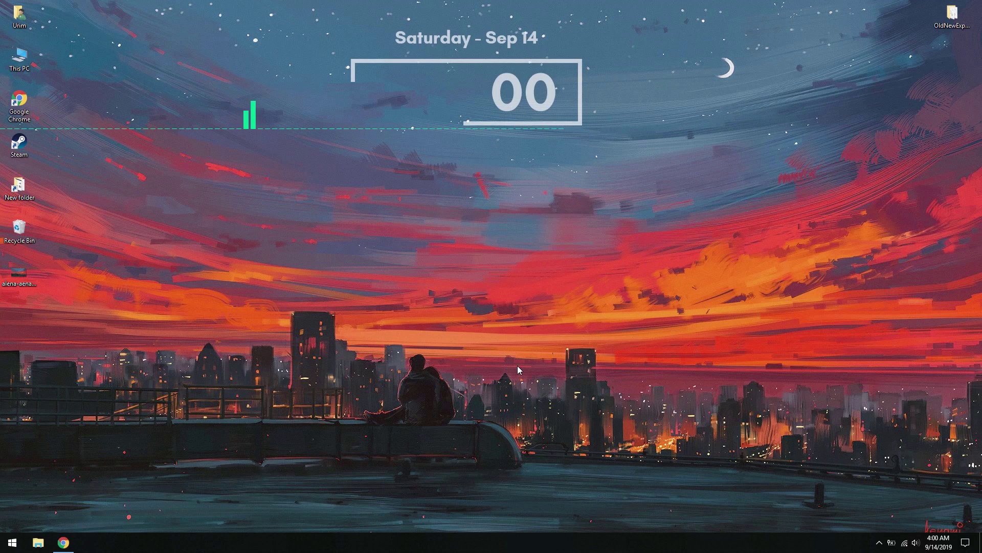
# Move the music visualizer down the desktop to below the clock and close its settings window
pyautogui.click(250, 127)
pyautogui.moveTo(230, 128); pyautogui.dragTo(225, 269)
pyautogui.rightClick(217, 268)
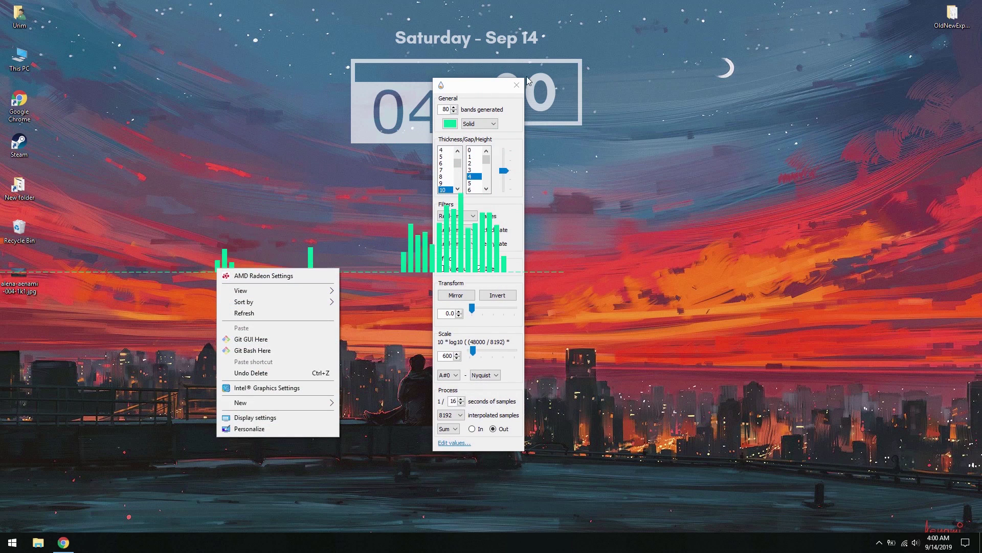
pyautogui.click(515, 90)
# Open the Fountain of Colors options beside the clock and set the number of bands generated to 11
pyautogui.rightClick(426, 272)
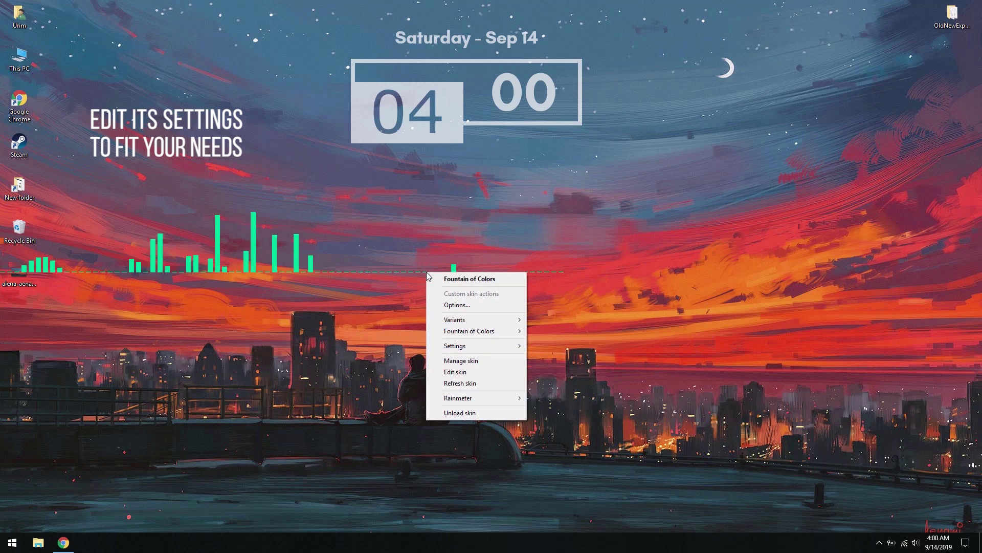
pyautogui.press('Escape')
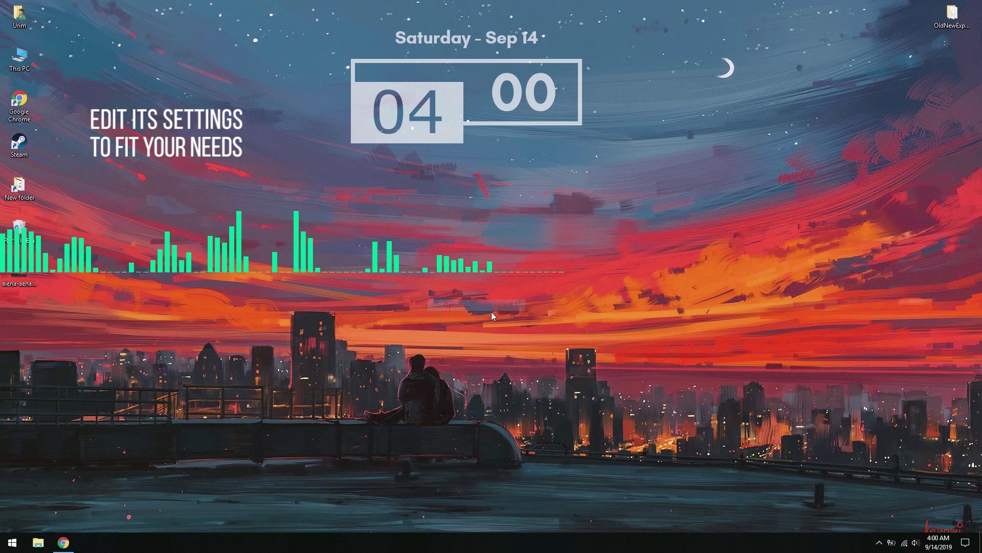
pyautogui.doubleClick(456, 149)
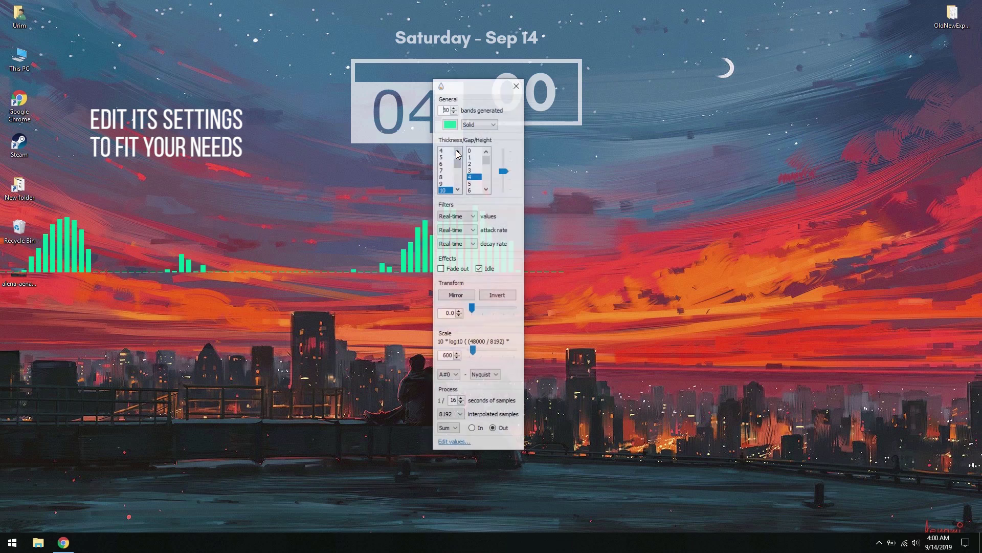
pyautogui.moveTo(467, 85); pyautogui.dragTo(651, 94)
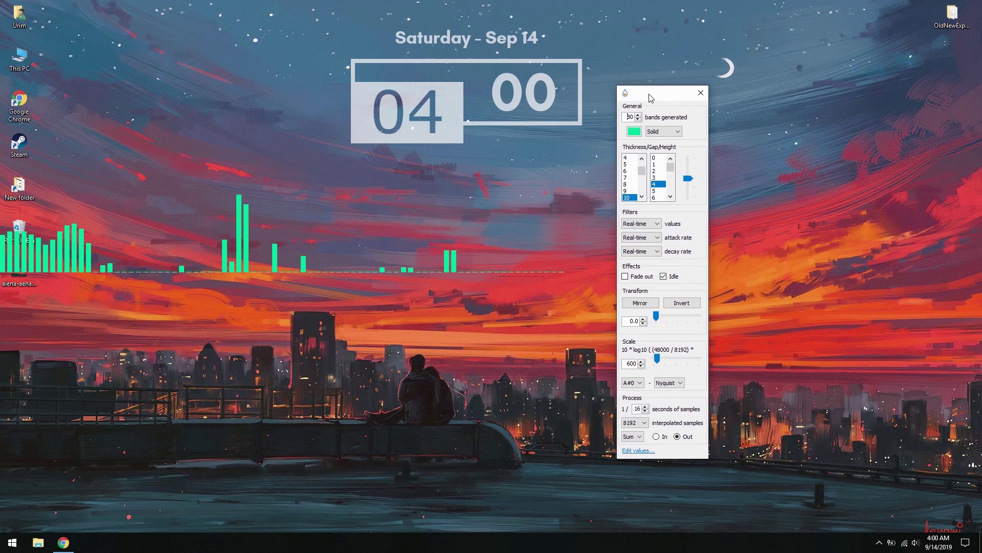
pyautogui.doubleClick(629, 118)
pyautogui.write('11')
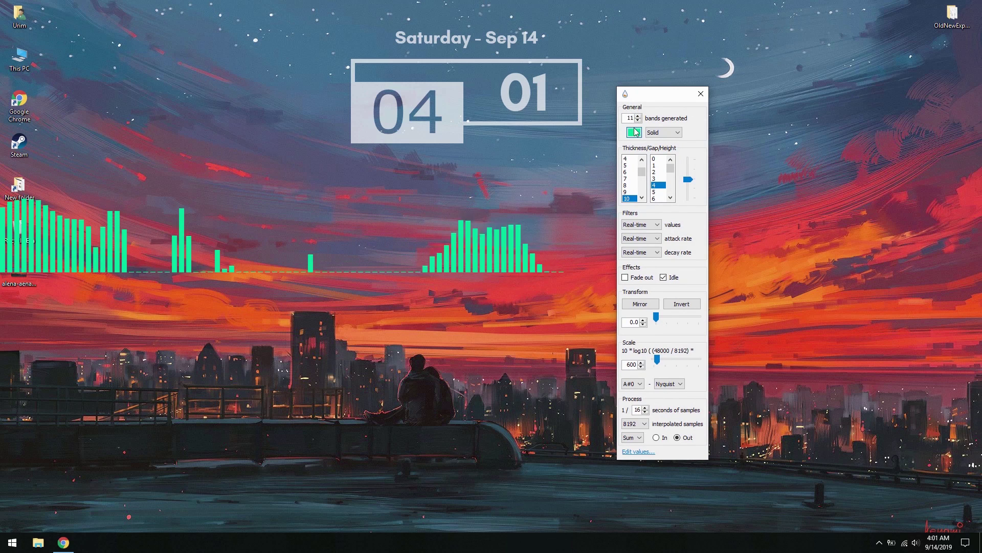
# Set the visualizer's solid bar colour to white (255, 255, 255) and place the bars just beneath the clock's minutes box
pyautogui.click(634, 132)
pyautogui.click(387, 238)
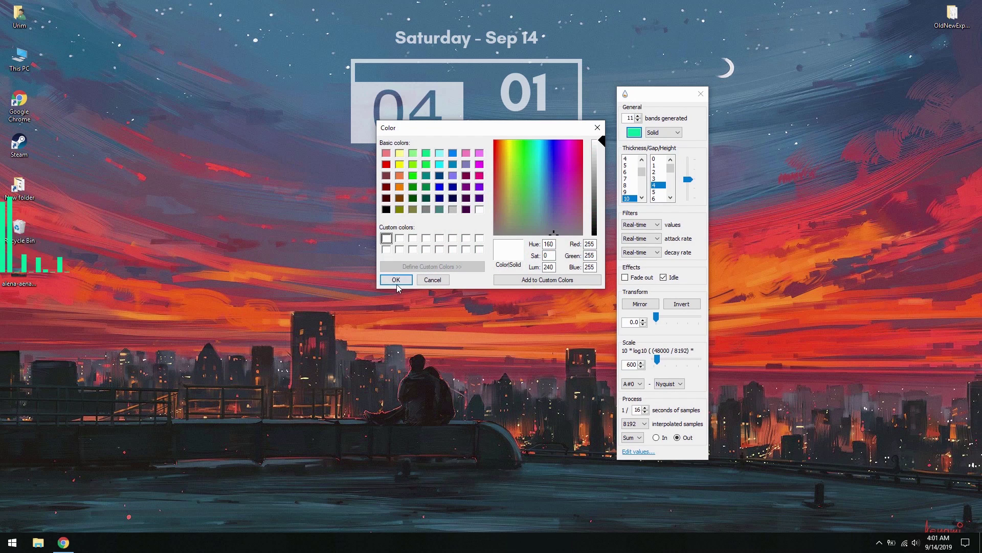
pyautogui.click(397, 282)
pyautogui.moveTo(66, 269); pyautogui.dragTo(517, 212)
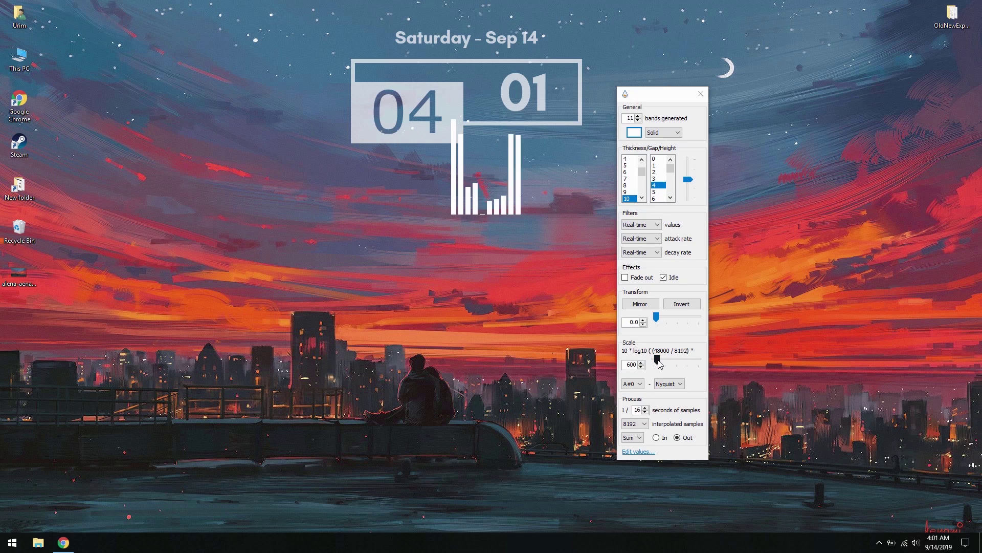
# Set the visualizer's scale value to 4897 and its processing interval to 1/4 seconds of samples
pyautogui.moveTo(657, 360); pyautogui.dragTo(681, 361)
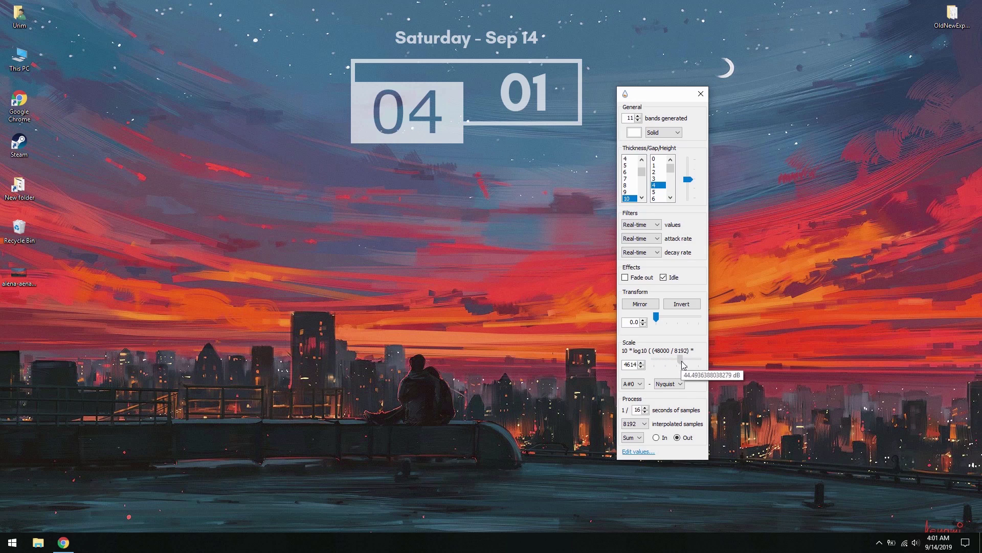
pyautogui.click(646, 408)
pyautogui.write('4')
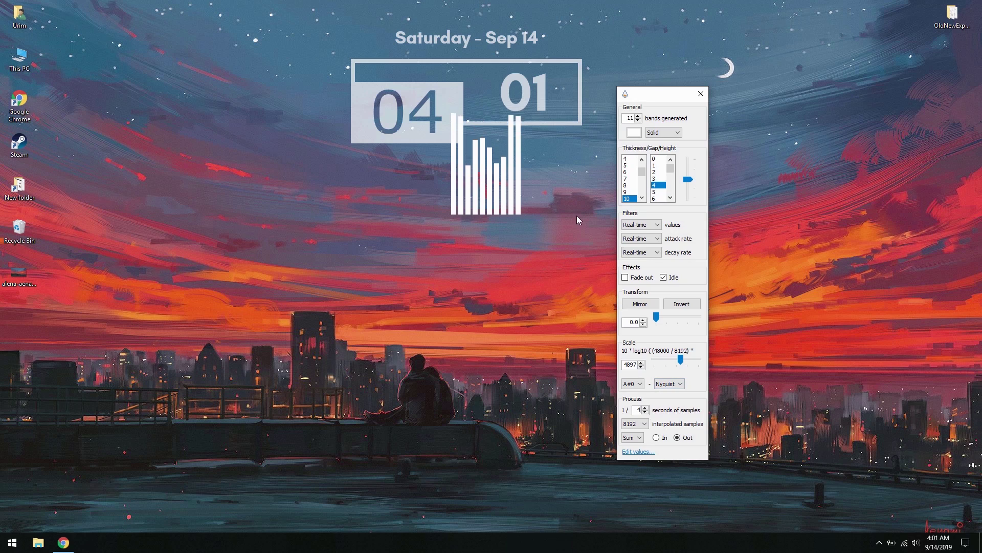
# Rotate the visualizer to 270 degrees and place its bars just outside the right edge of the clock's frame
pyautogui.click(695, 316)
pyautogui.click(694, 316)
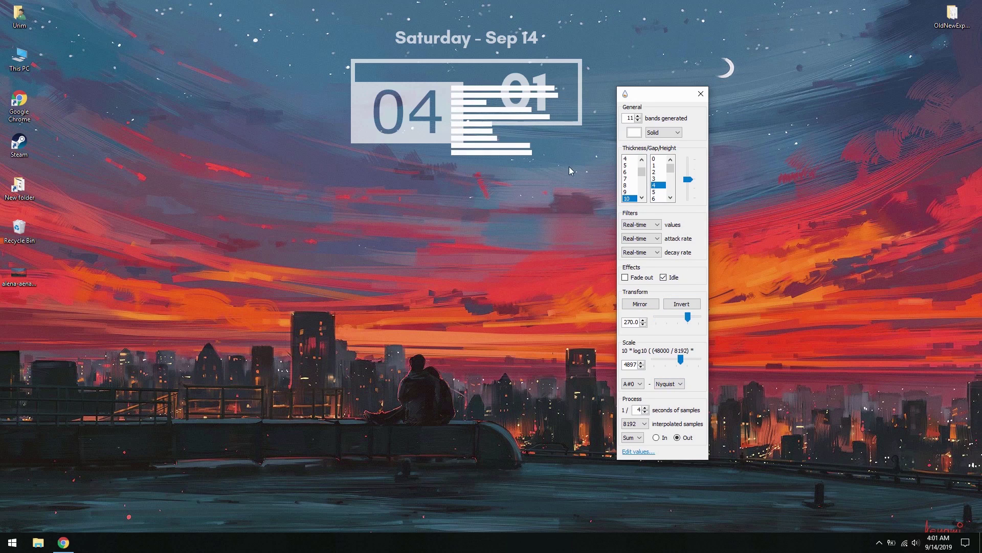
pyautogui.moveTo(480, 91); pyautogui.dragTo(617, 65)
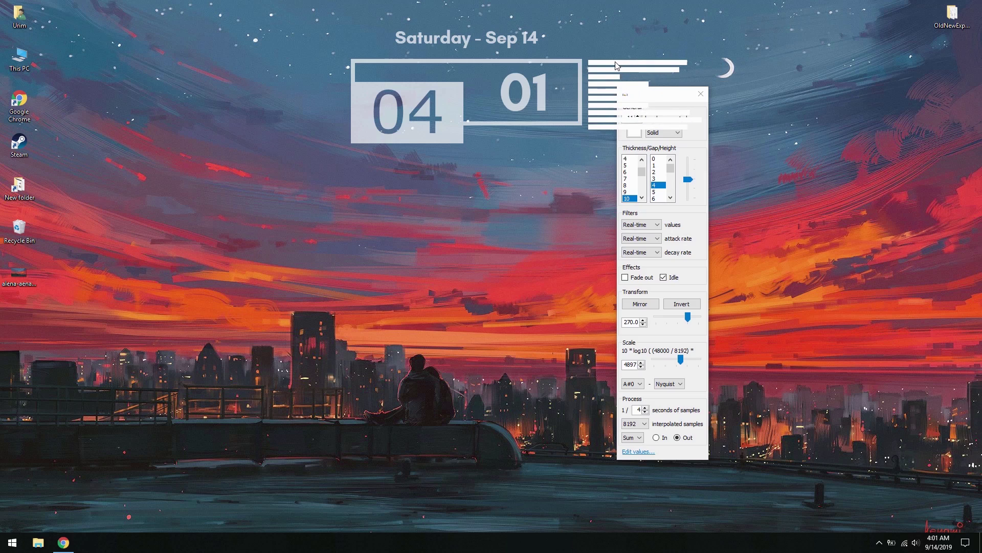
# Set the visualizer's bar thickness to 9 and turn off Snap to edges for the skin
pyautogui.click(633, 193)
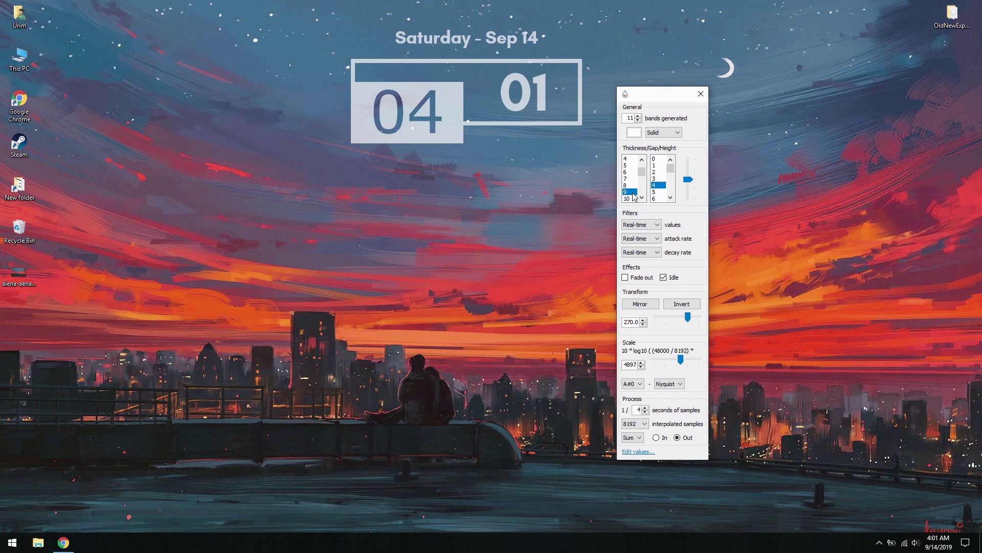
pyautogui.click(601, 115)
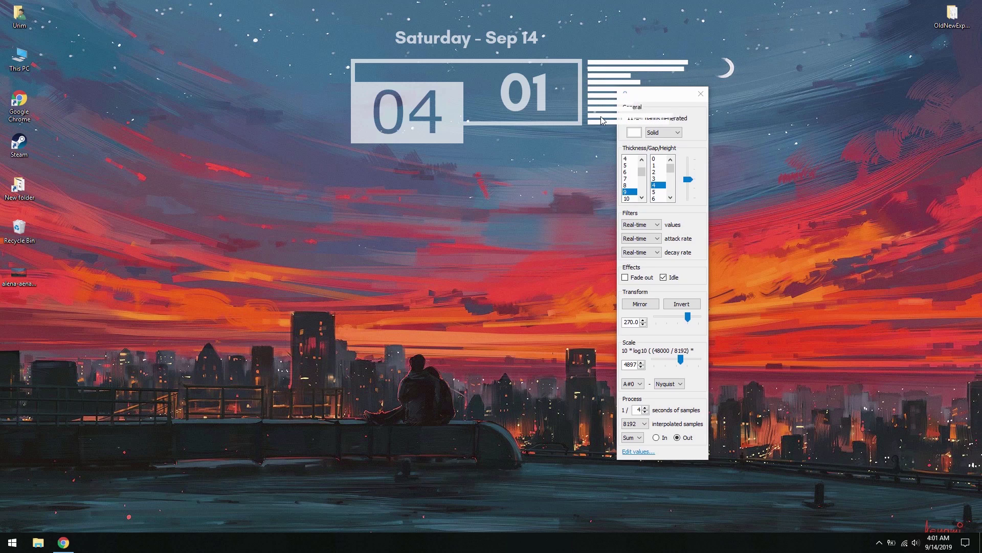
pyautogui.rightClick(601, 116)
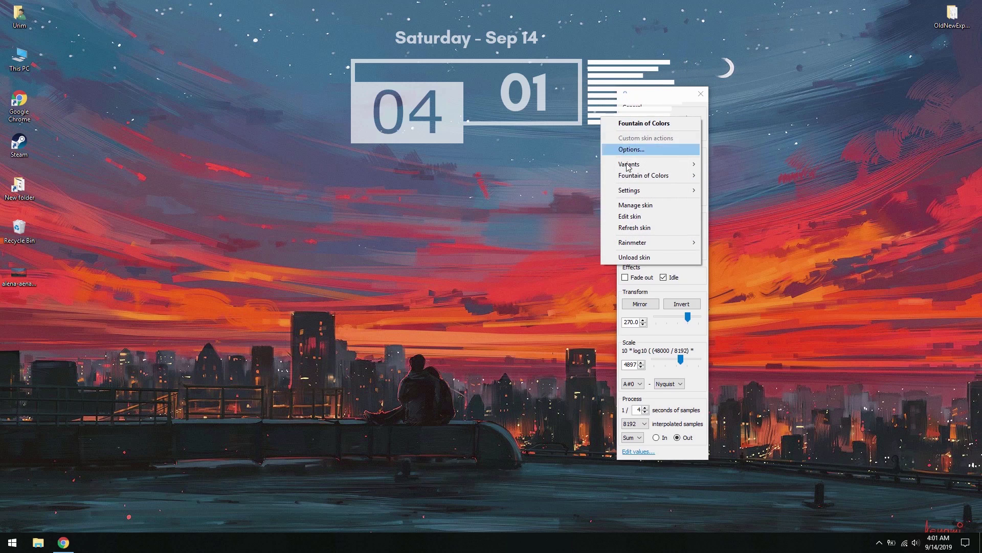
pyautogui.moveTo(634, 191)
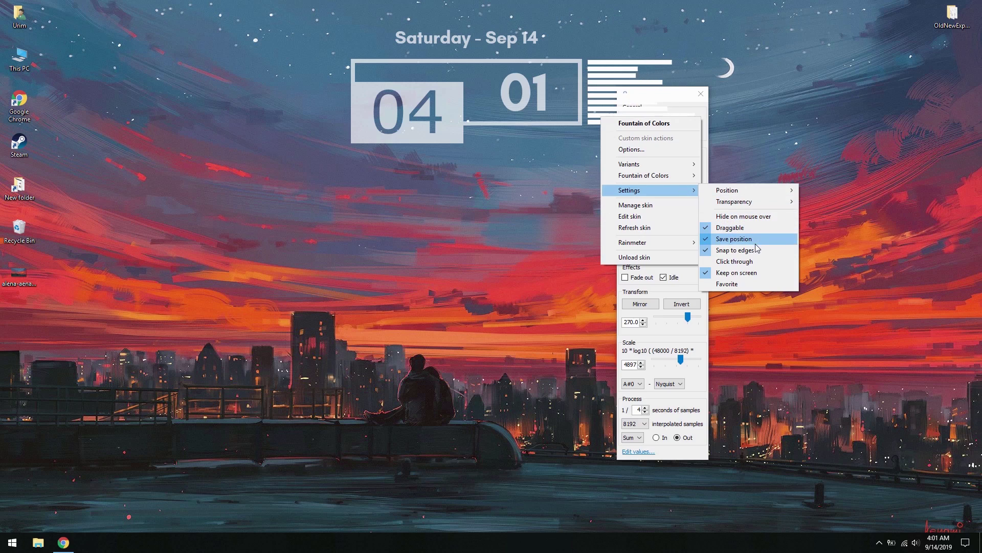
pyautogui.click(730, 251)
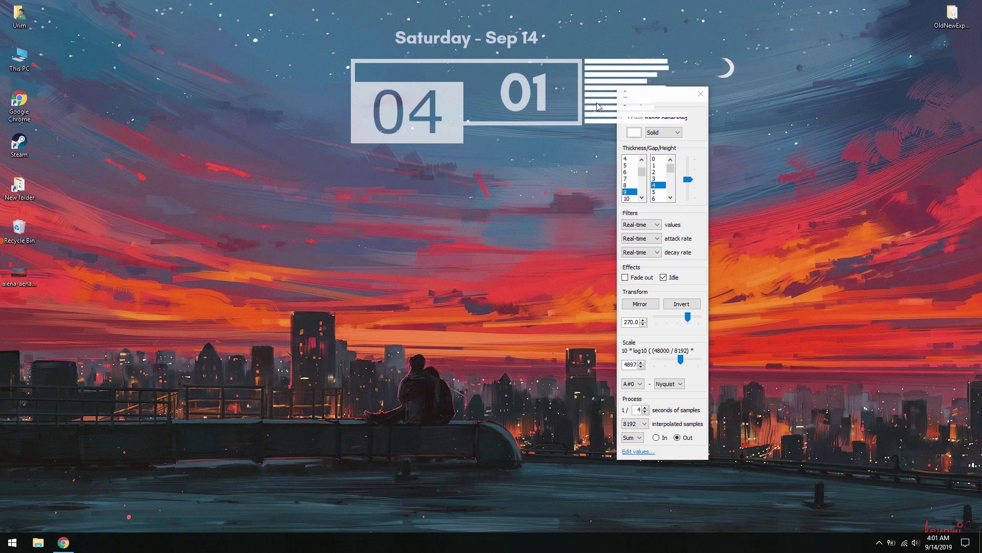
# Set the visualizer's transparency to 30% and shorten its bar height, closing the options window
pyautogui.rightClick(598, 106)
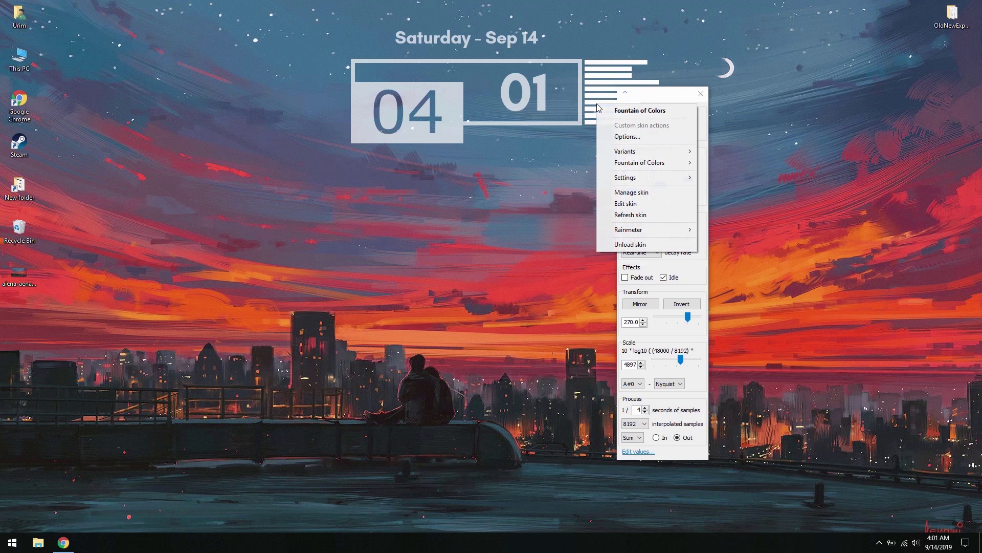
pyautogui.moveTo(660, 177)
pyautogui.moveTo(736, 191)
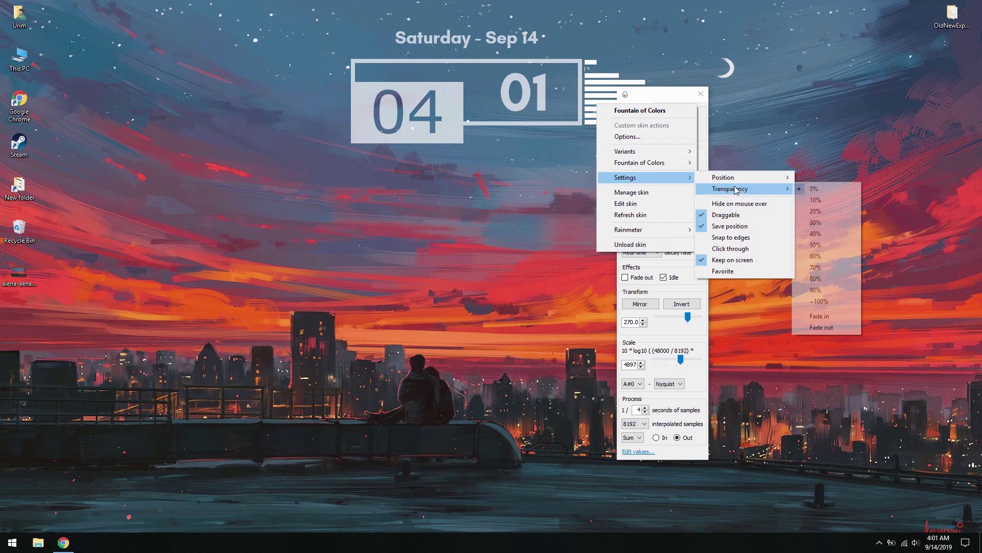
pyautogui.click(815, 222)
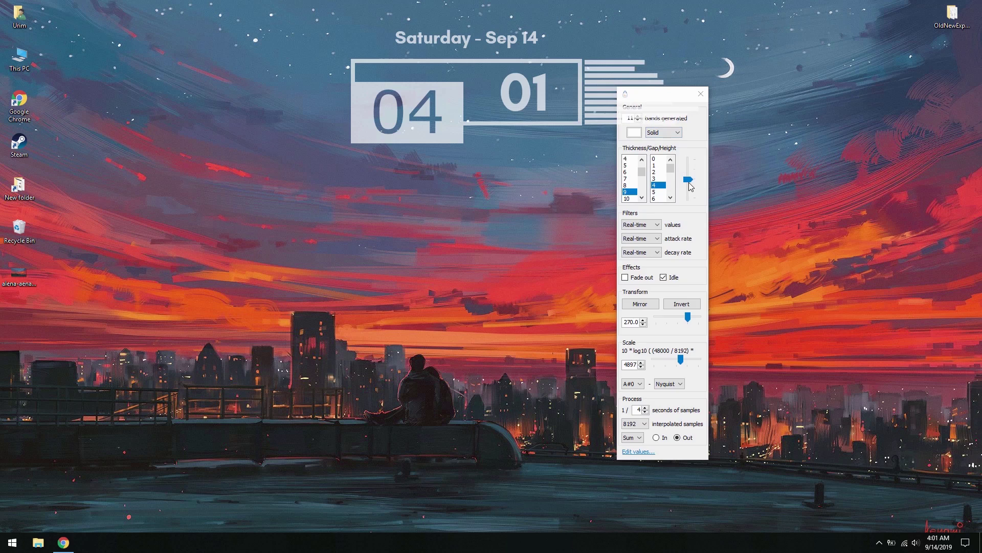
pyautogui.moveTo(688, 179); pyautogui.dragTo(692, 197)
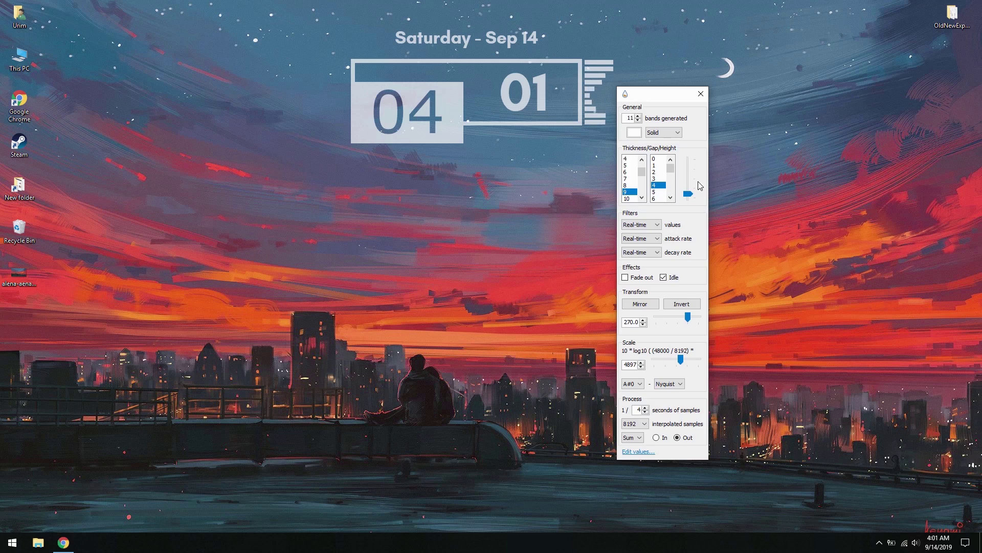
pyautogui.click(701, 94)
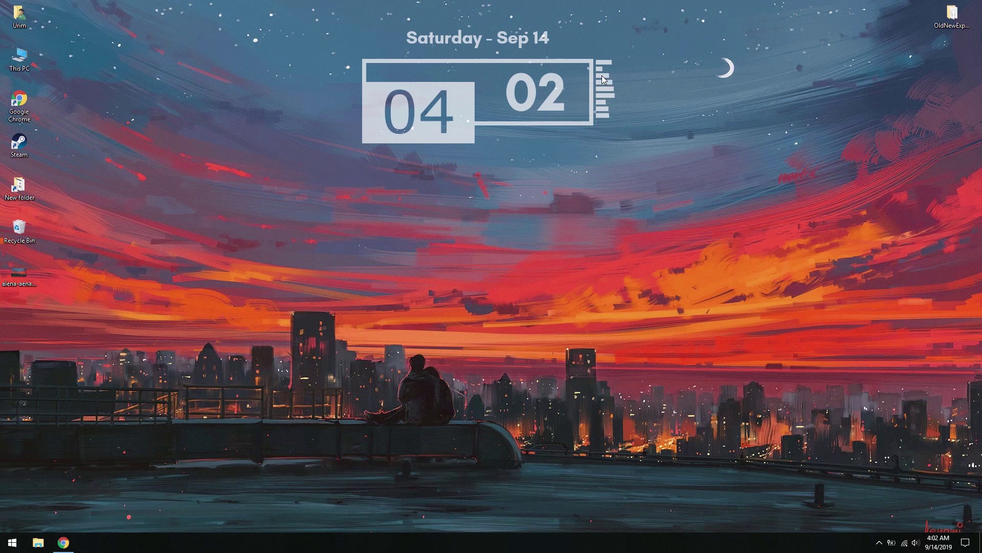
# Download unFold with transparency.rmskin from the MEGA page in Chrome and install it with the Rainmeter Skin Installer
pyautogui.click(65, 542)
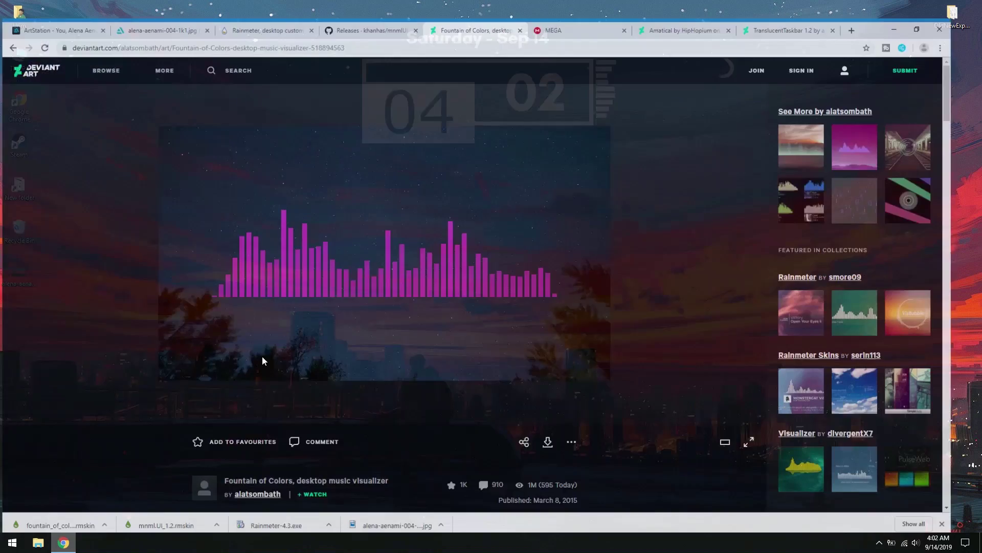
pyautogui.click(593, 8)
pyautogui.click(565, 191)
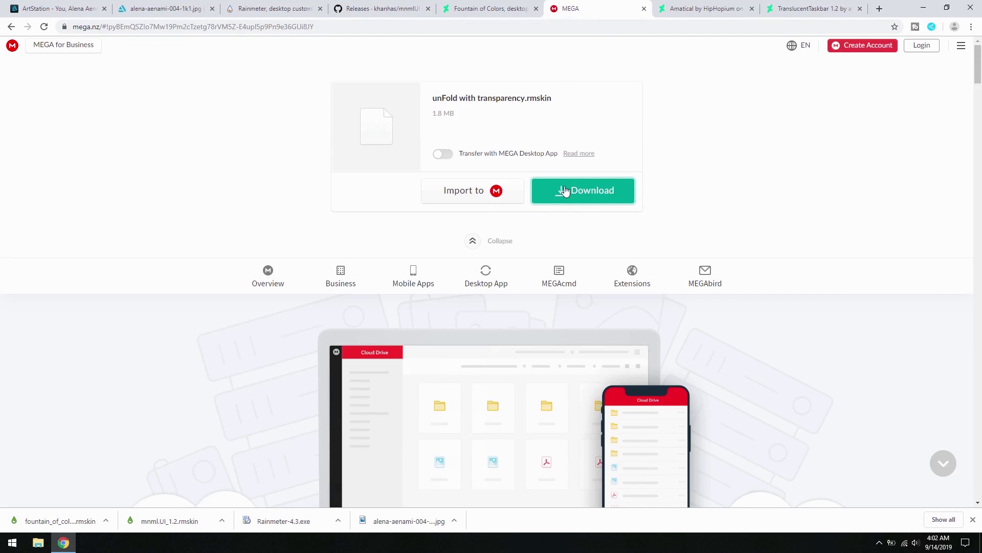
pyautogui.click(614, 188)
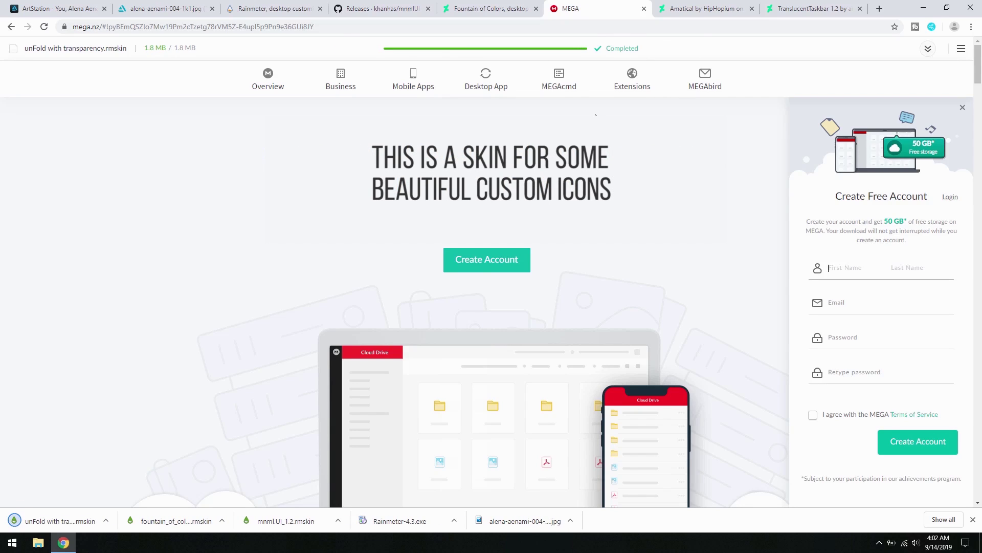
pyautogui.click(74, 513)
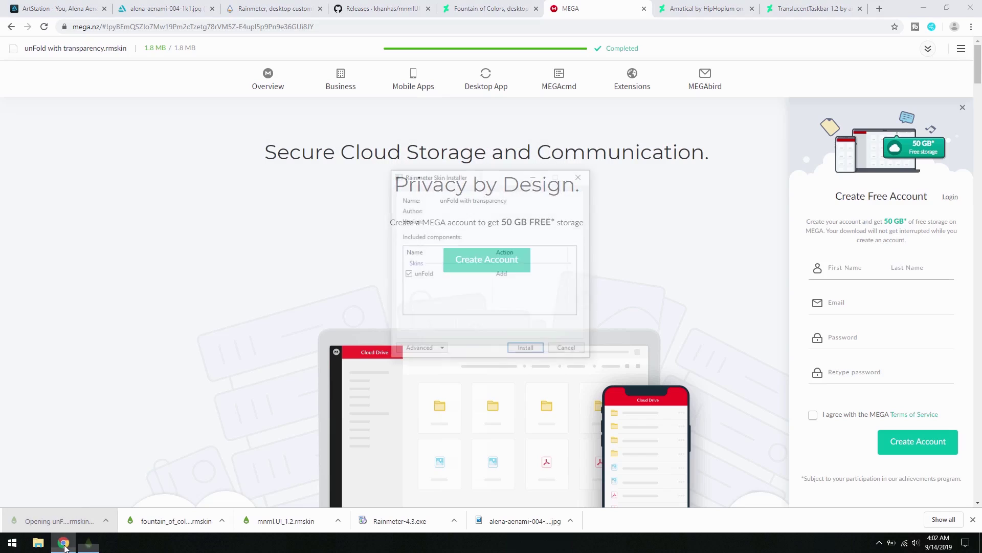
pyautogui.click(514, 353)
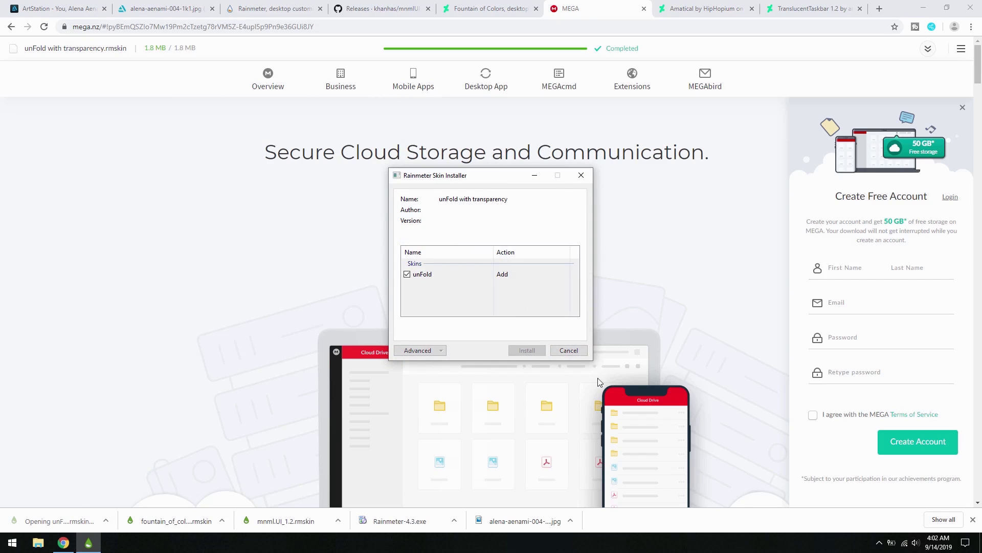
pyautogui.click(973, 519)
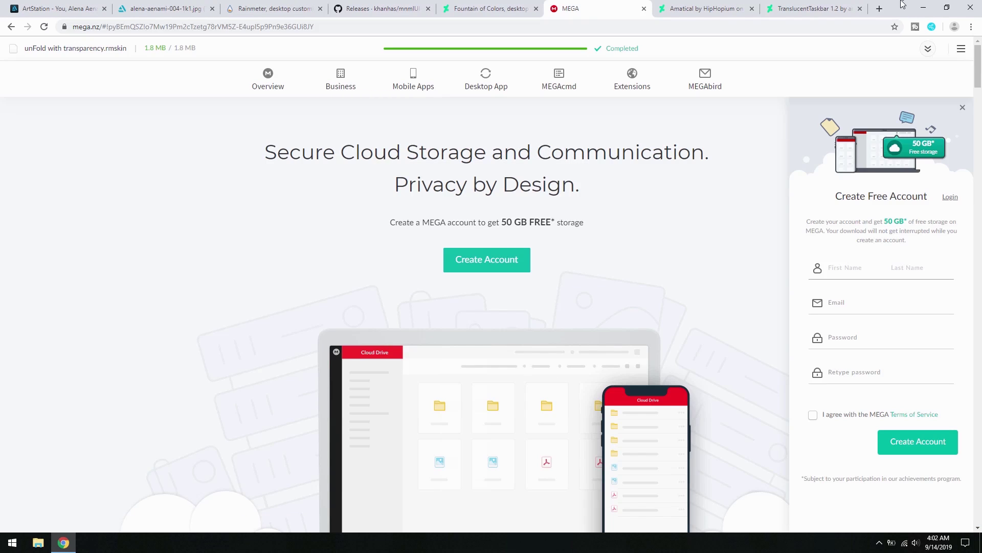
pyautogui.click(922, 6)
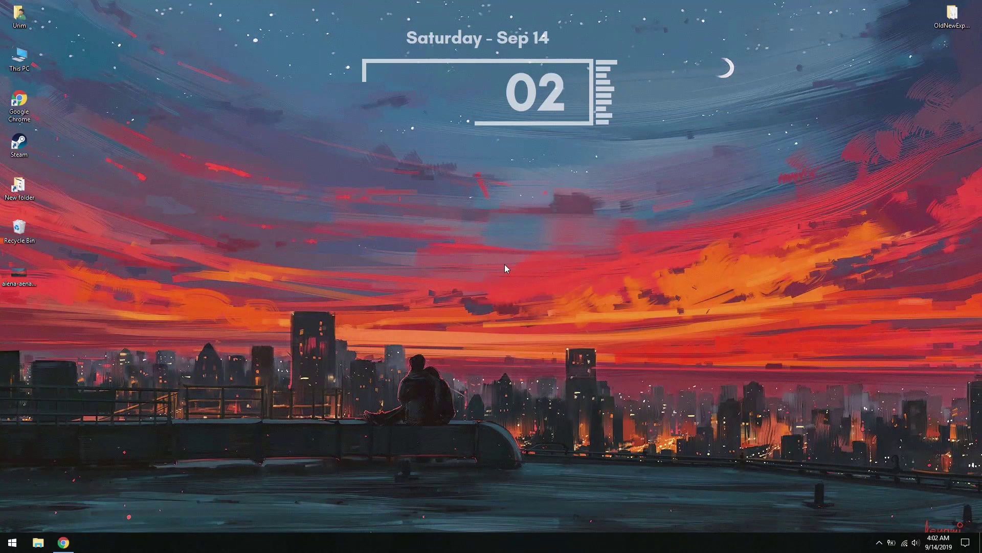
# Open the Rainmeter manager and hide the Windows desktop icons
pyautogui.click(879, 542)
pyautogui.click(859, 522)
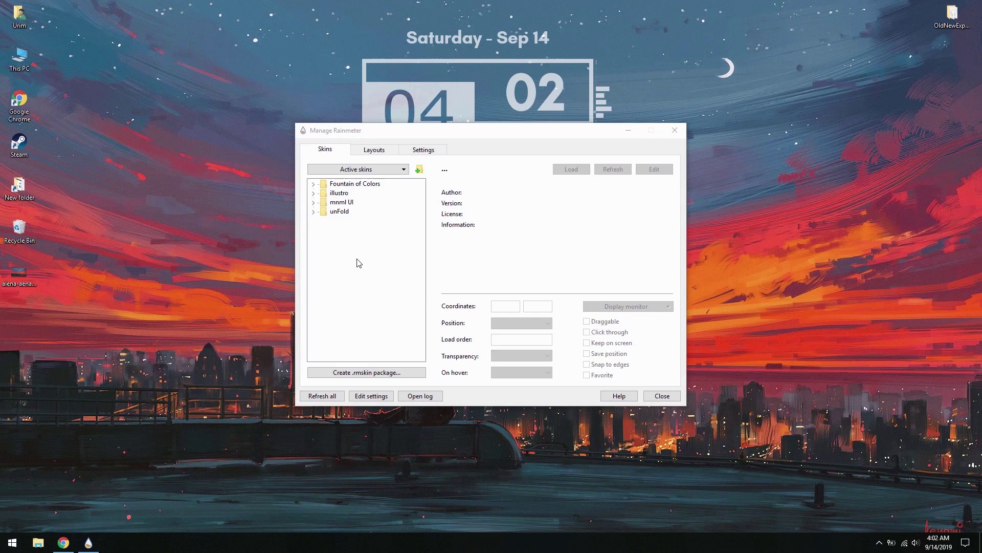
pyautogui.rightClick(100, 58)
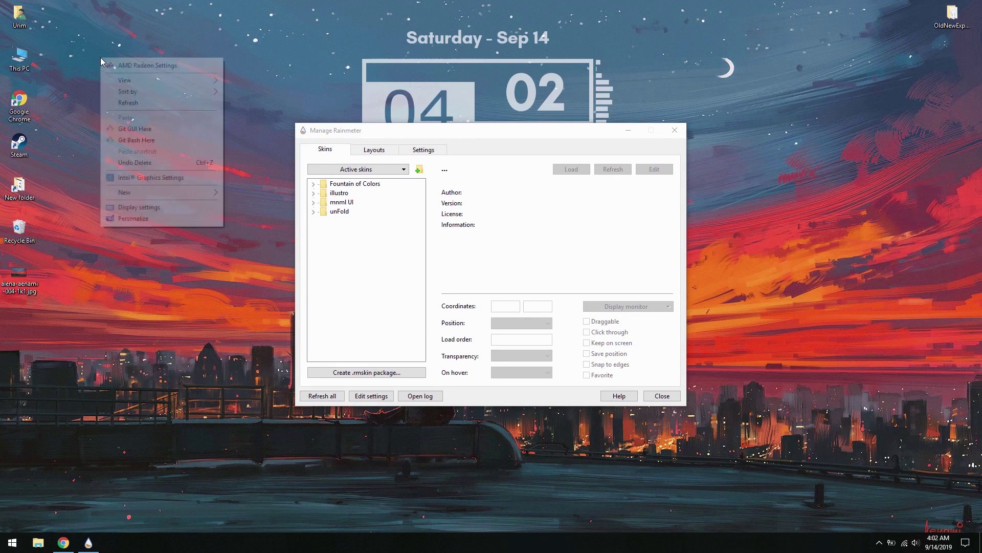
pyautogui.moveTo(176, 82)
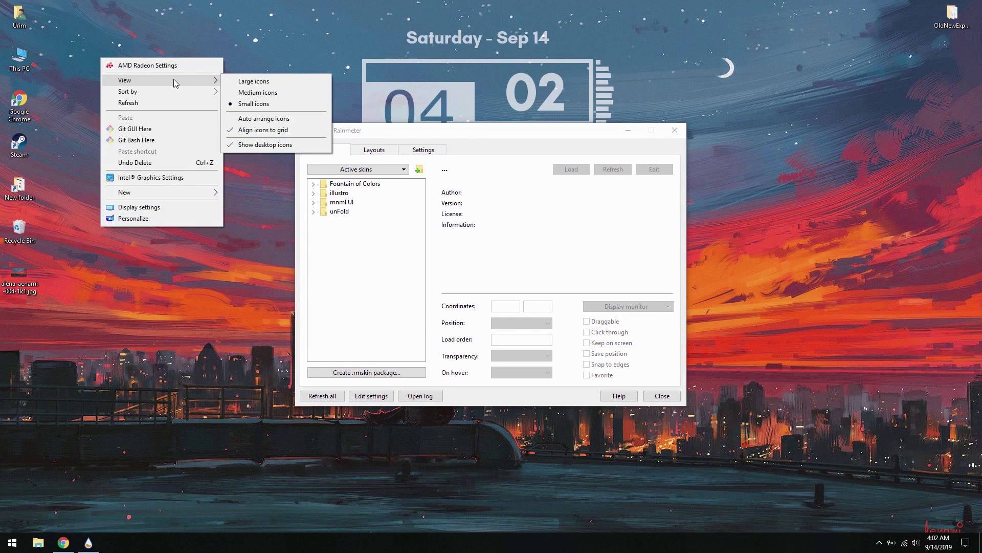
pyautogui.click(258, 146)
# Load the unFold Chrome icon in its Transparent variant, with its vertical coordinate at 335 and transparency at 30%
pyautogui.click(315, 212)
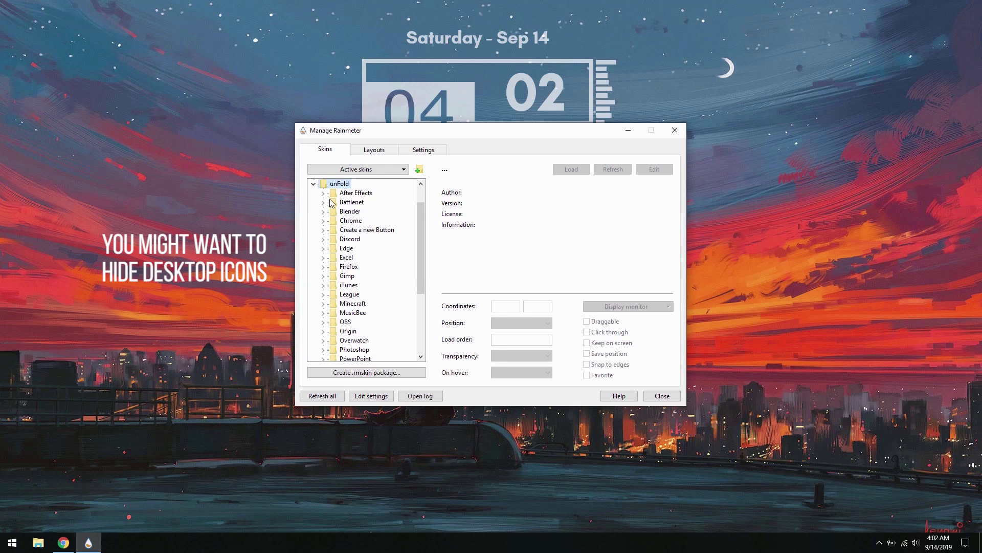
pyautogui.click(324, 221)
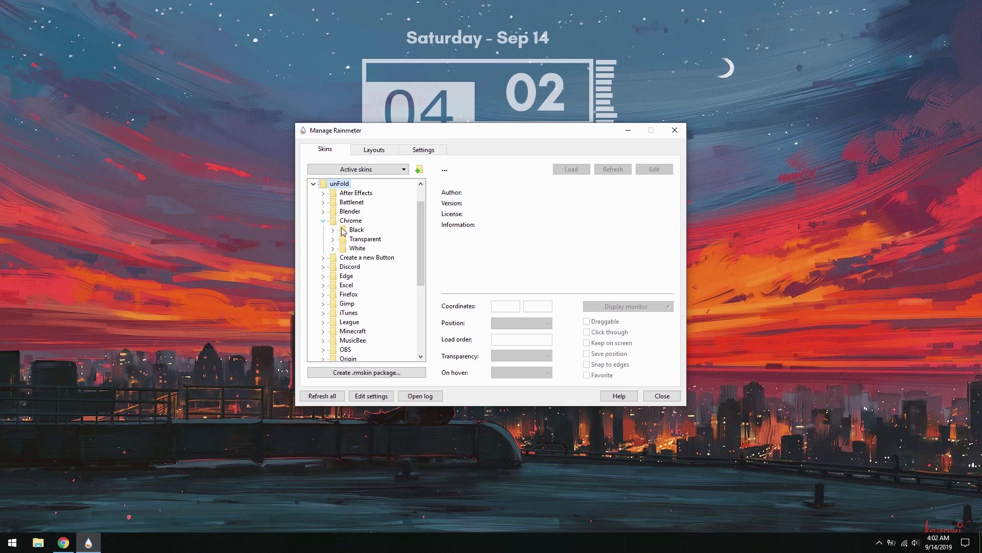
pyautogui.click(333, 238)
pyautogui.click(374, 248)
pyautogui.click(571, 169)
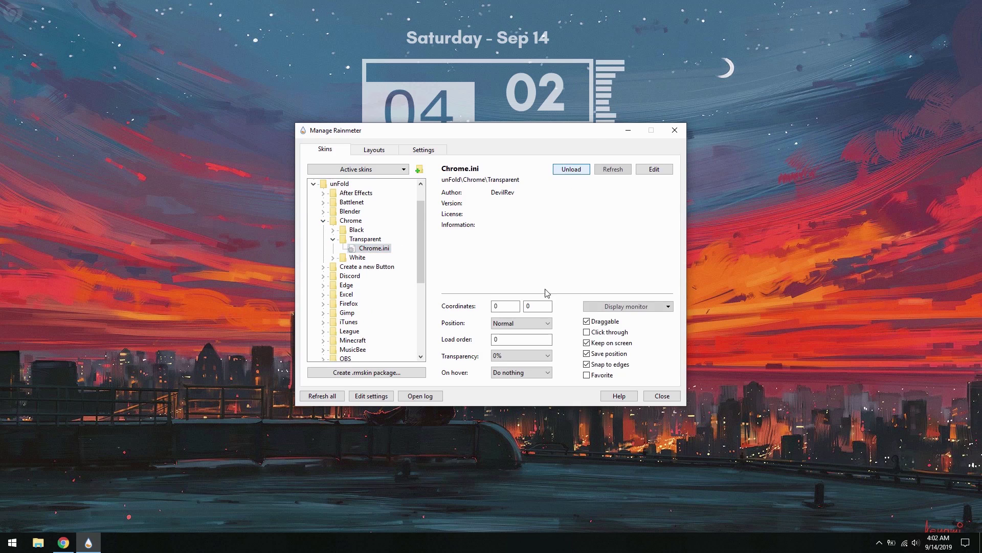
pyautogui.write('335')
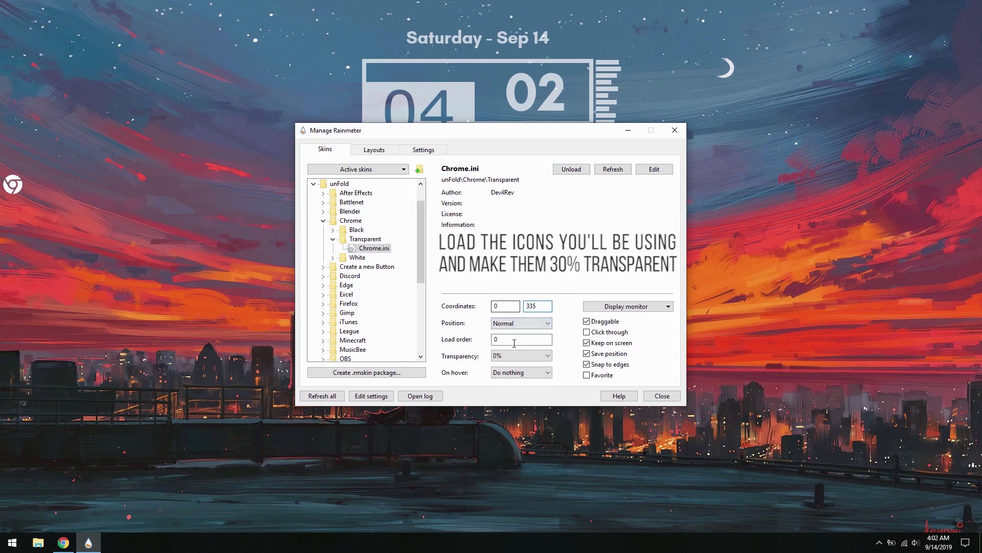
pyautogui.click(511, 356)
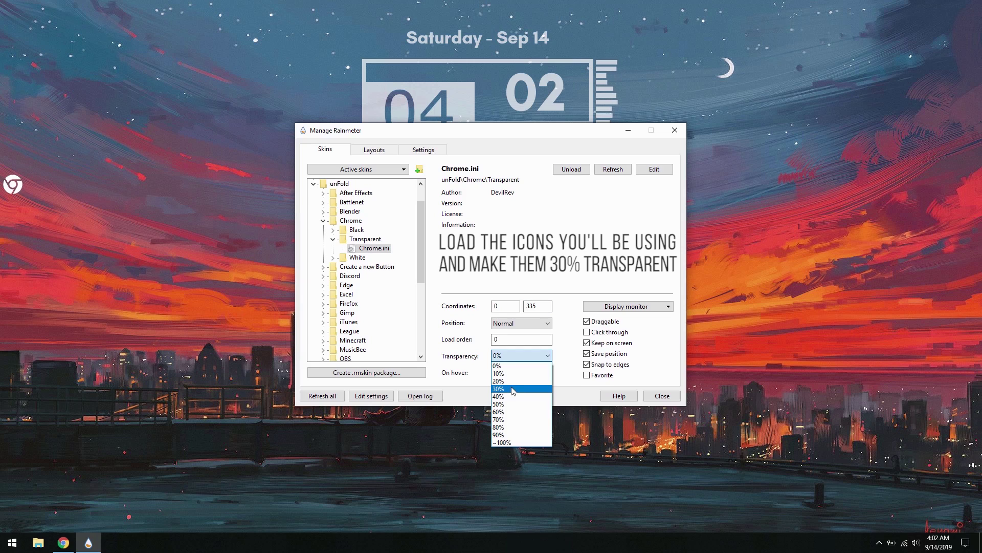
pyautogui.click(514, 390)
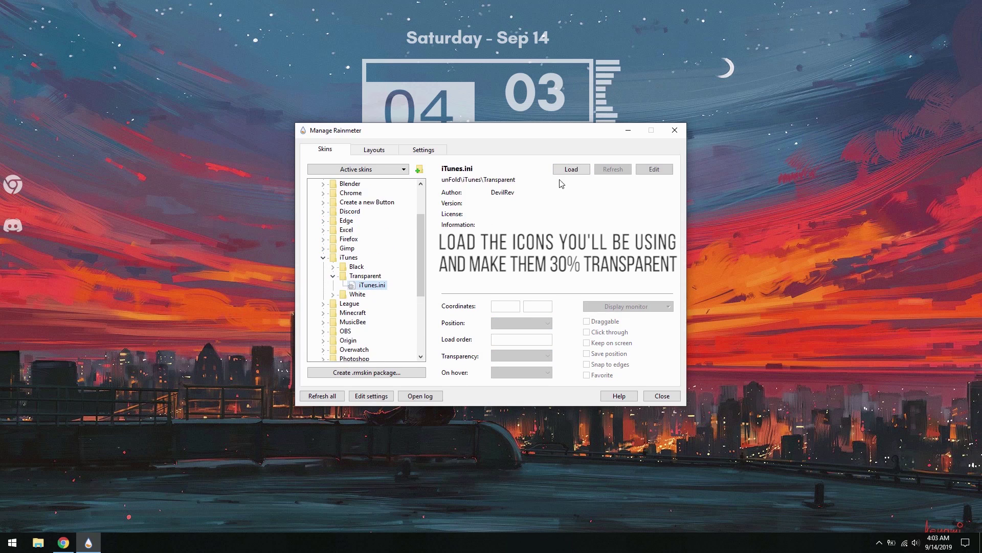
# Load the Transparent unFold iTunes icon and set the Spotify icon's transparency to 30%, closing the Rainmeter manager
pyautogui.click(571, 169)
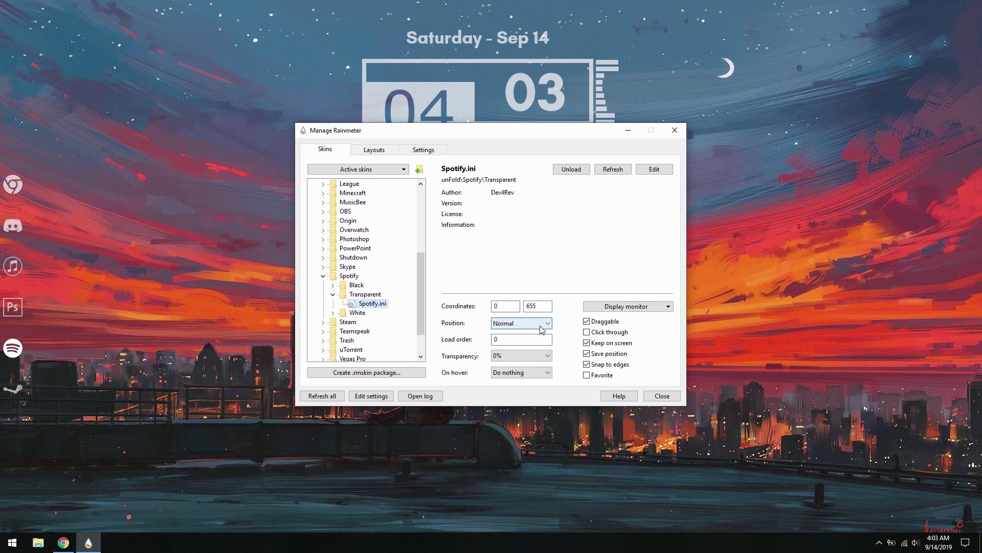
pyautogui.click(536, 358)
pyautogui.click(498, 384)
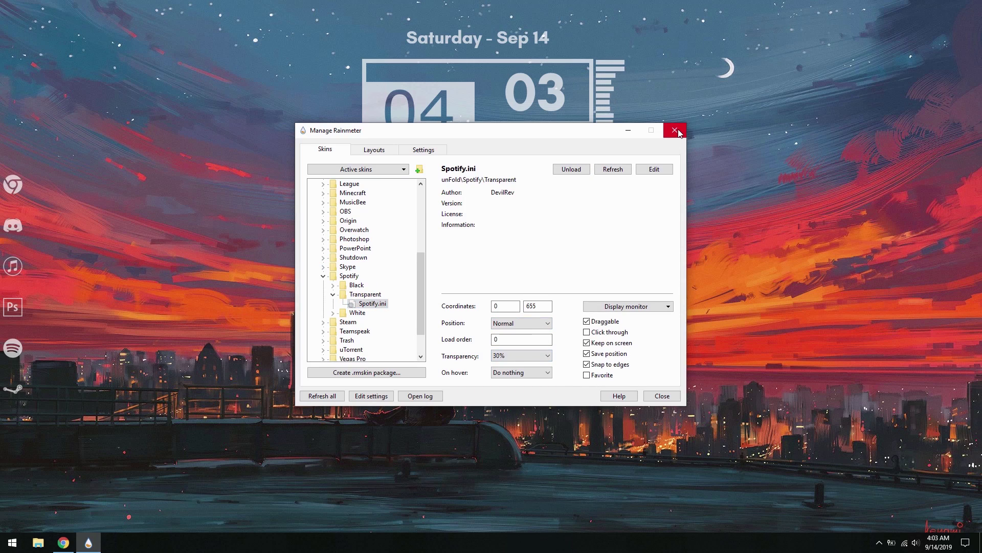
pyautogui.click(676, 131)
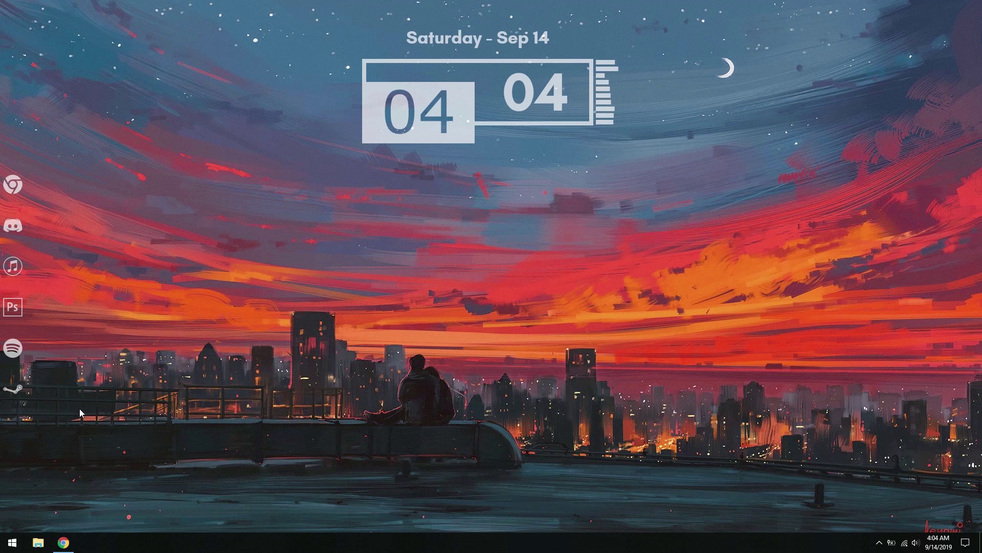
# Switch to Chrome and download the Amatical skin from its DeviantArt page
pyautogui.click(63, 542)
pyautogui.click(685, 11)
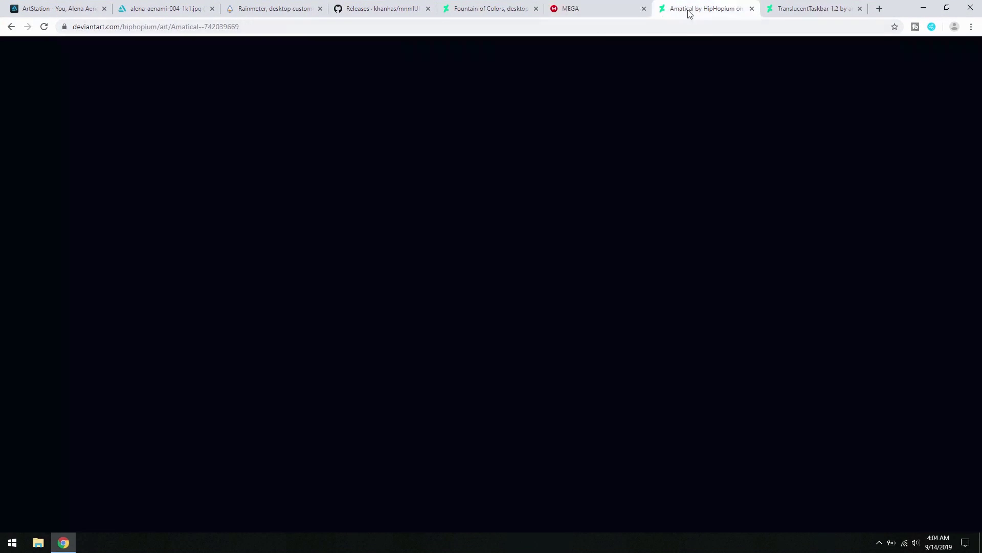
pyautogui.click(568, 460)
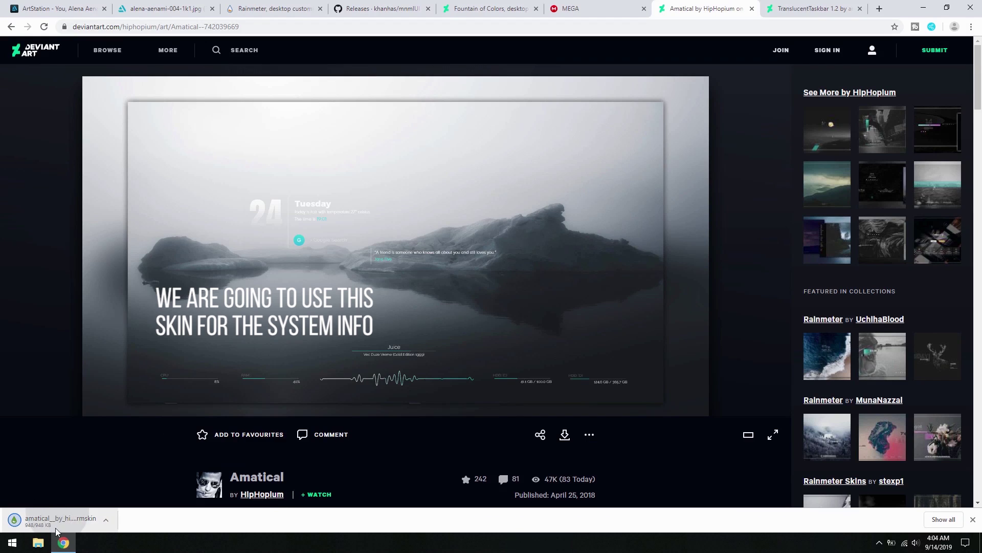
# Install the downloaded Amatical skin without applying its included layout, and open the Rainmeter manager
pyautogui.click(60, 518)
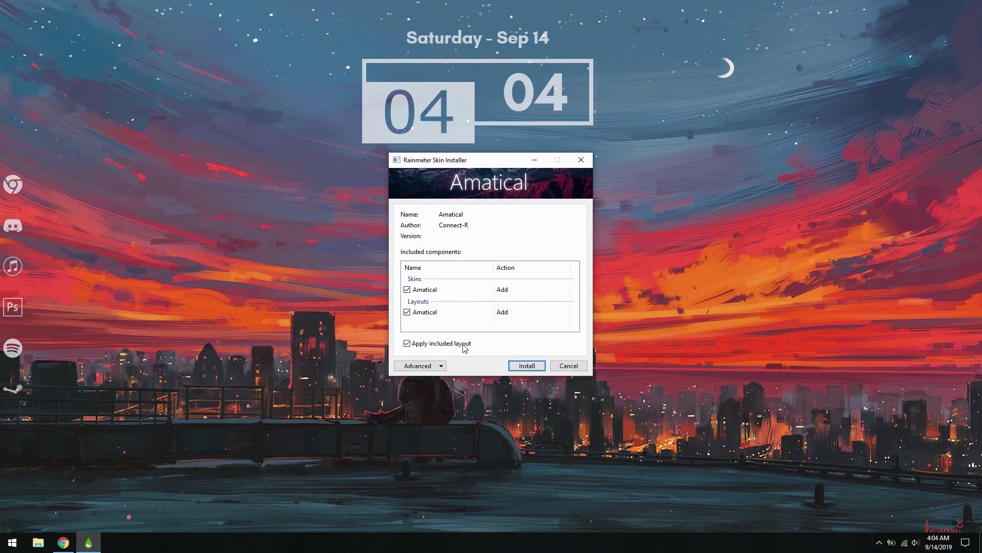
pyautogui.click(527, 365)
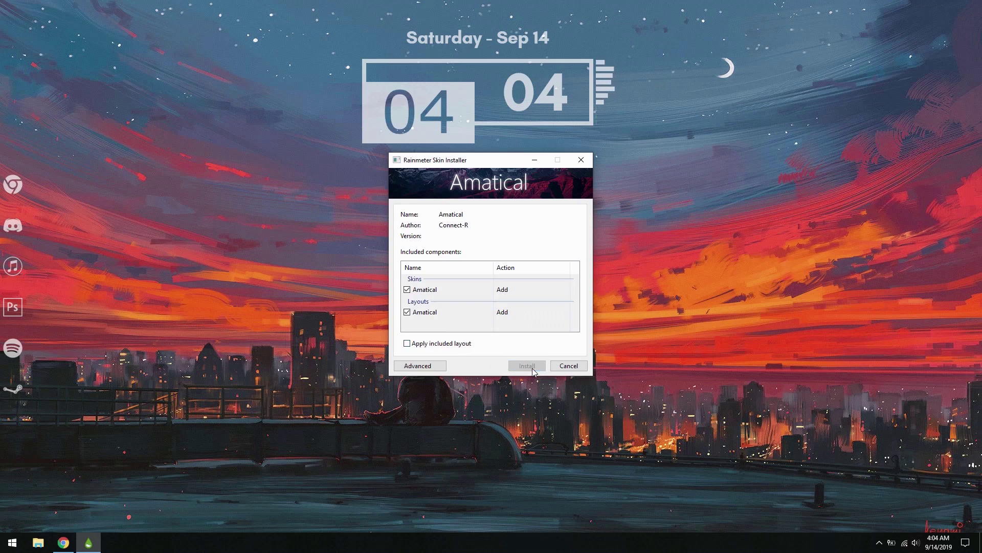
pyautogui.click(879, 543)
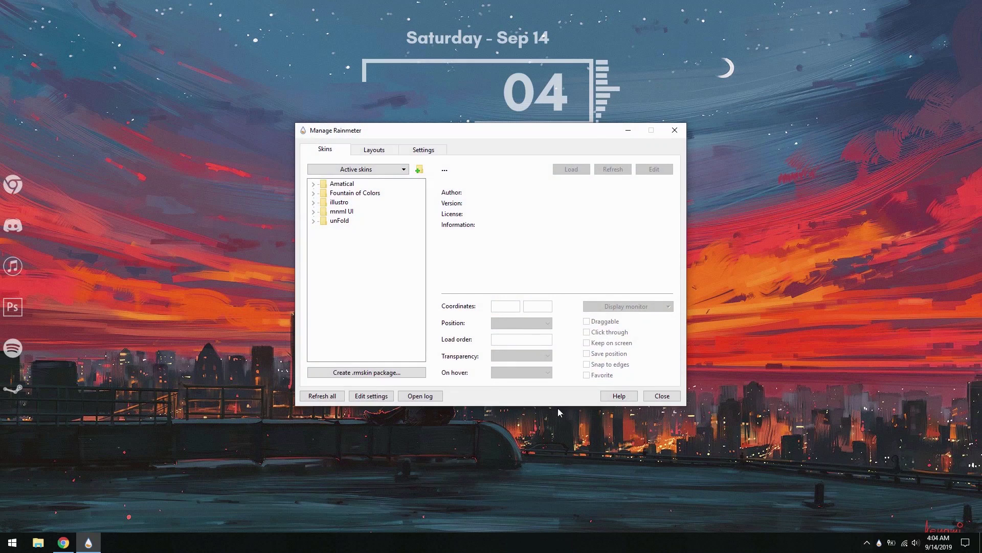
# Load the Settings.ini skin of Amatical from the active skins list
pyautogui.doubleClick(318, 185)
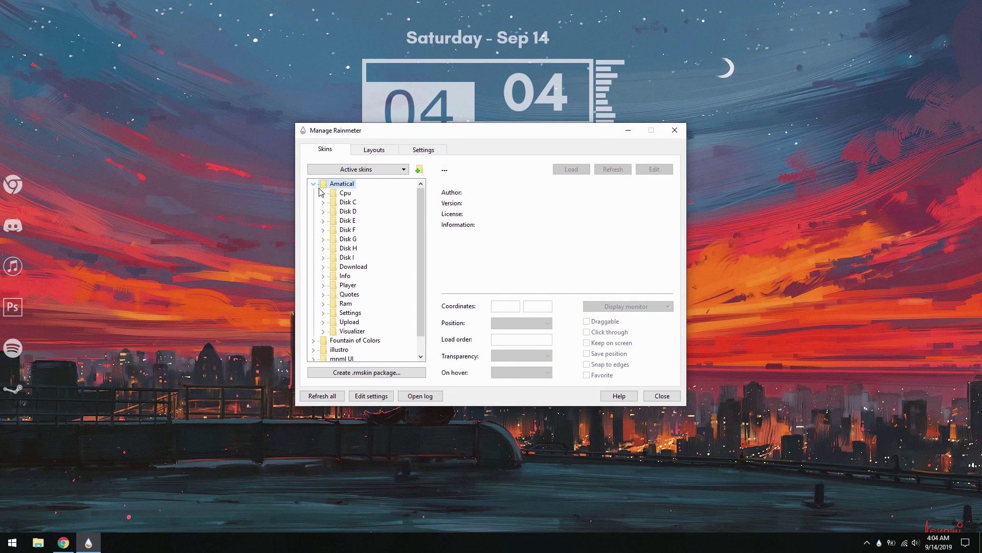
pyautogui.click(323, 194)
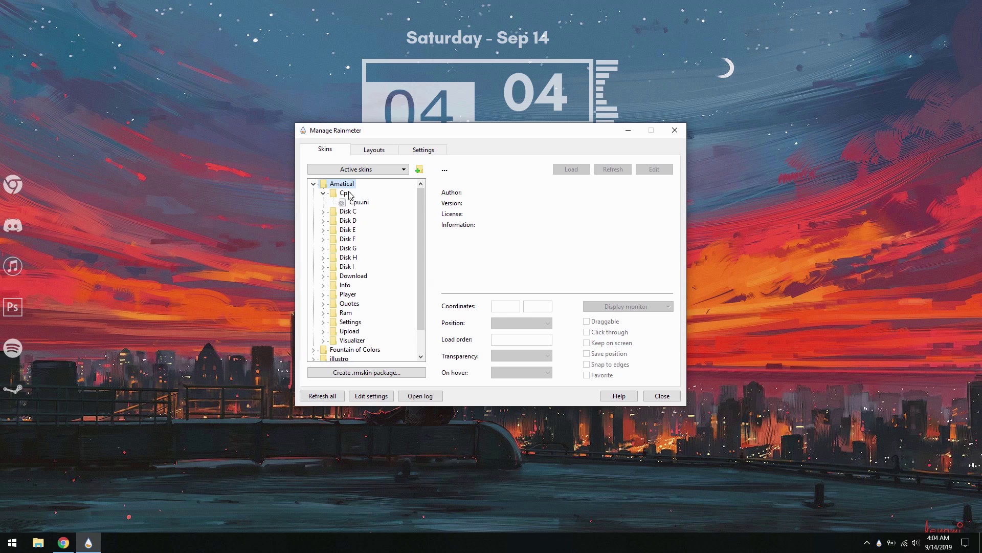
pyautogui.doubleClick(358, 322)
pyautogui.click(364, 332)
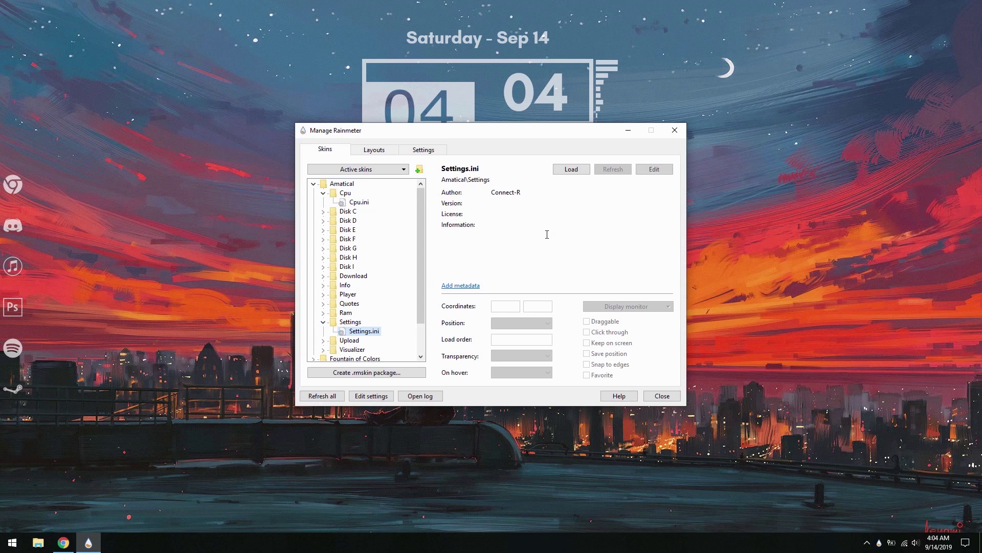
pyautogui.click(572, 169)
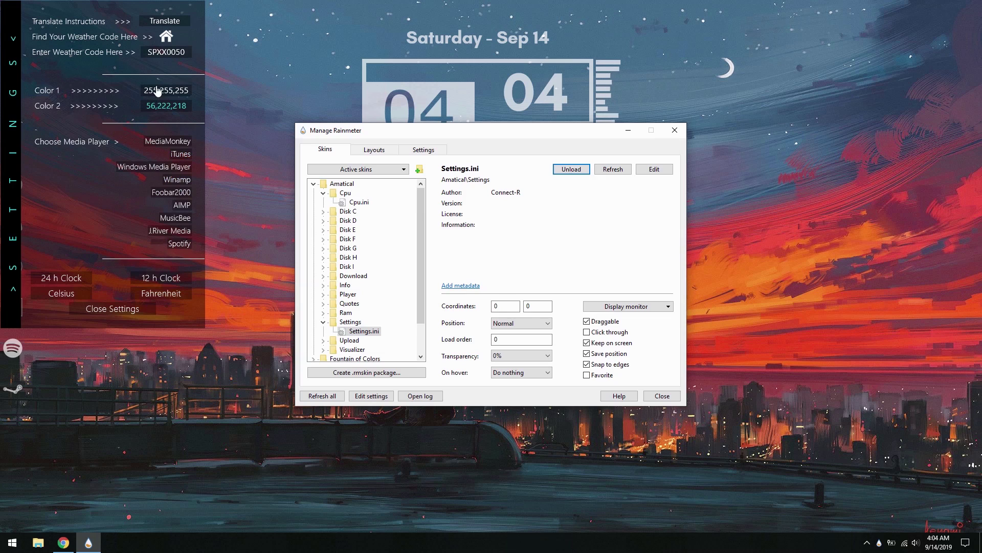
# Set Amatical's Color 2 to 255,255,255, choose Spotify as its media player, and close the skin's settings
pyautogui.click(160, 107)
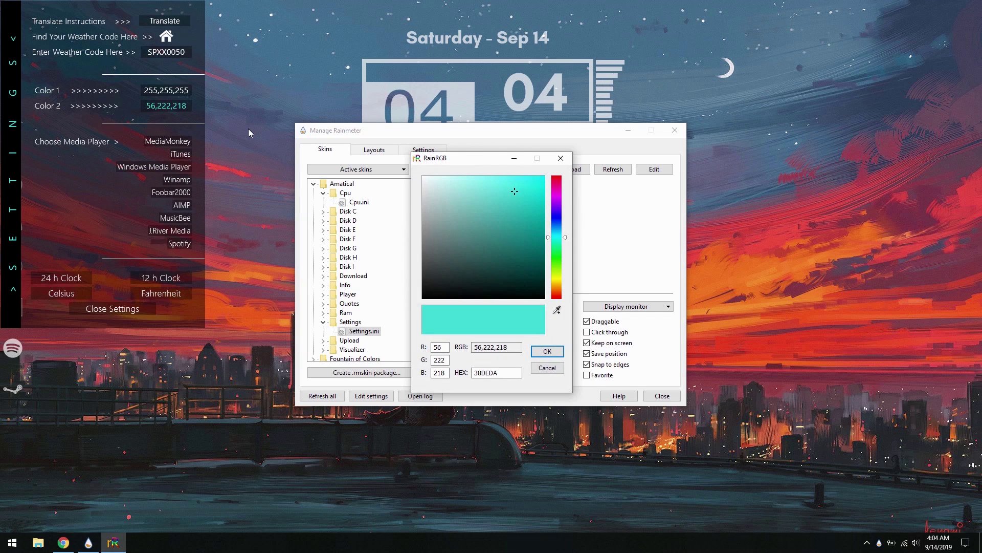
pyautogui.doubleClick(434, 348)
pyautogui.write('255,')
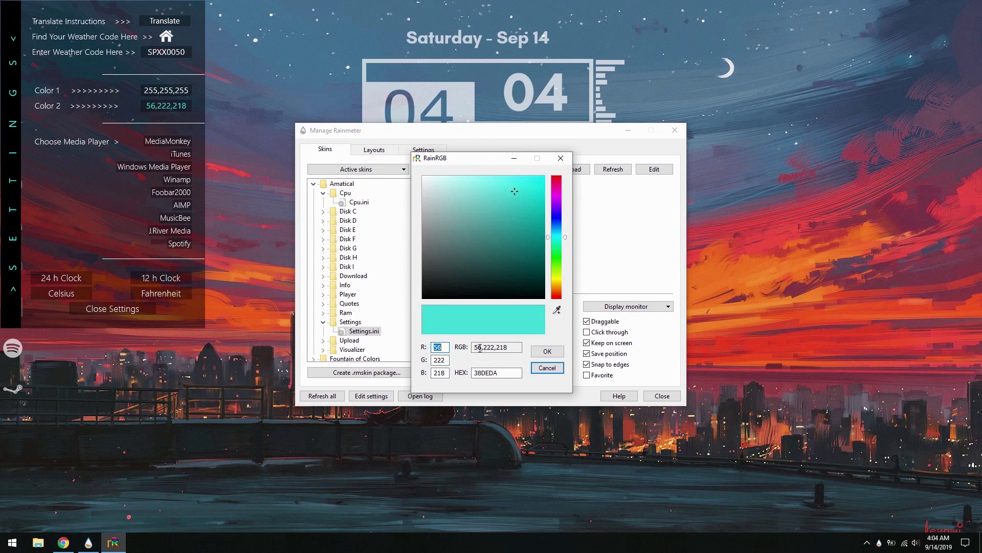
pyautogui.write('255,')
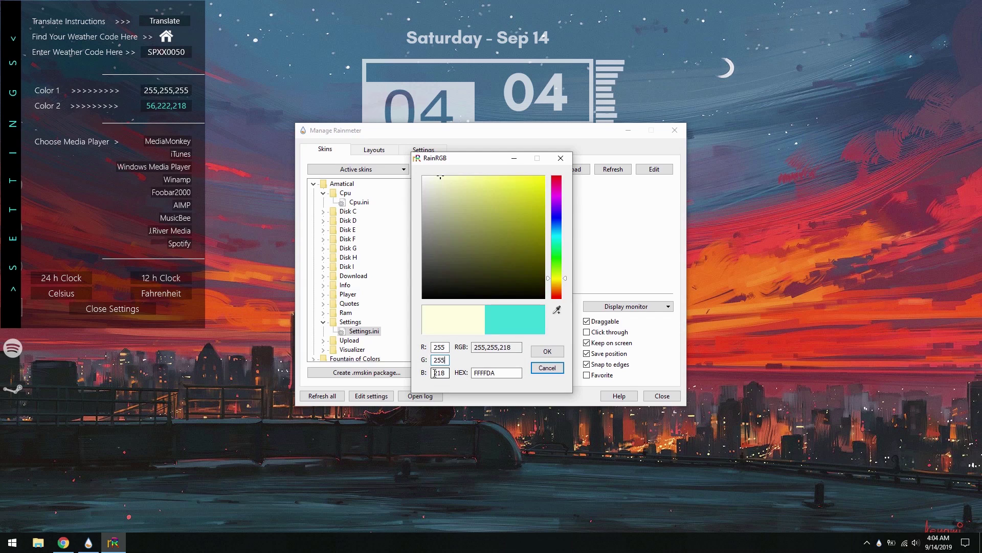
pyautogui.write('255')
pyautogui.click(544, 353)
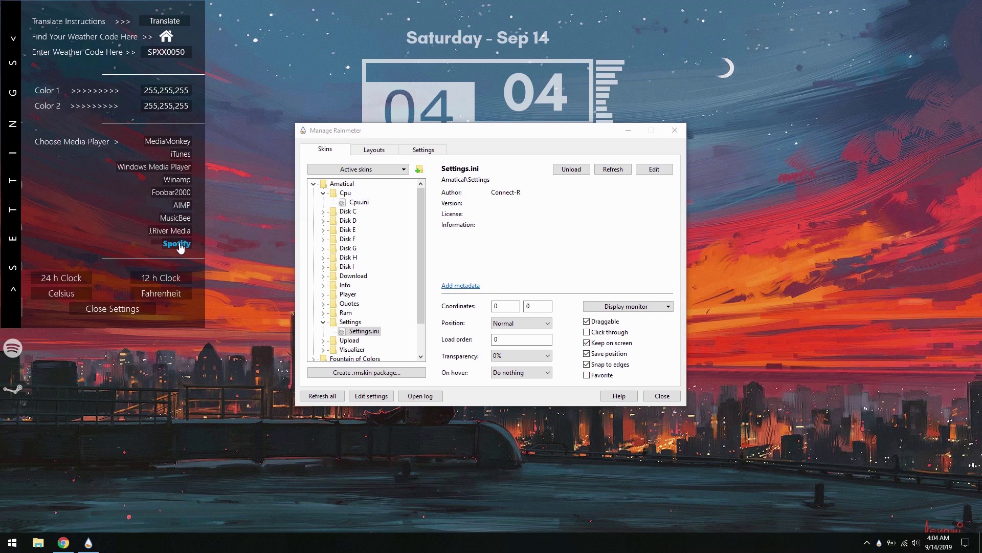
pyautogui.click(115, 311)
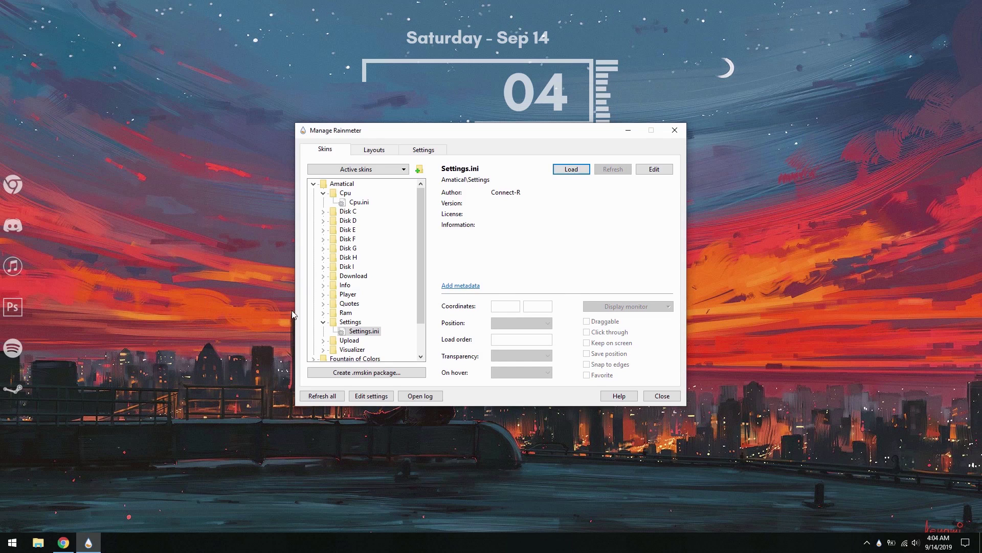
# Load Amatical's Cpu.ini and position the CPU meter near the desktop's right edge, at about 1671, 358
pyautogui.click(359, 202)
pyautogui.click(573, 171)
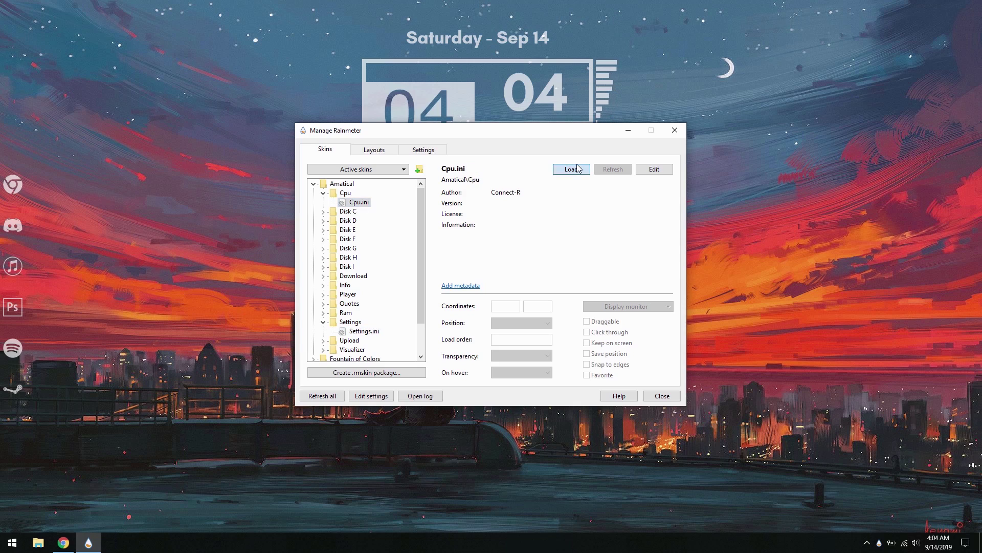
pyautogui.click(107, 23)
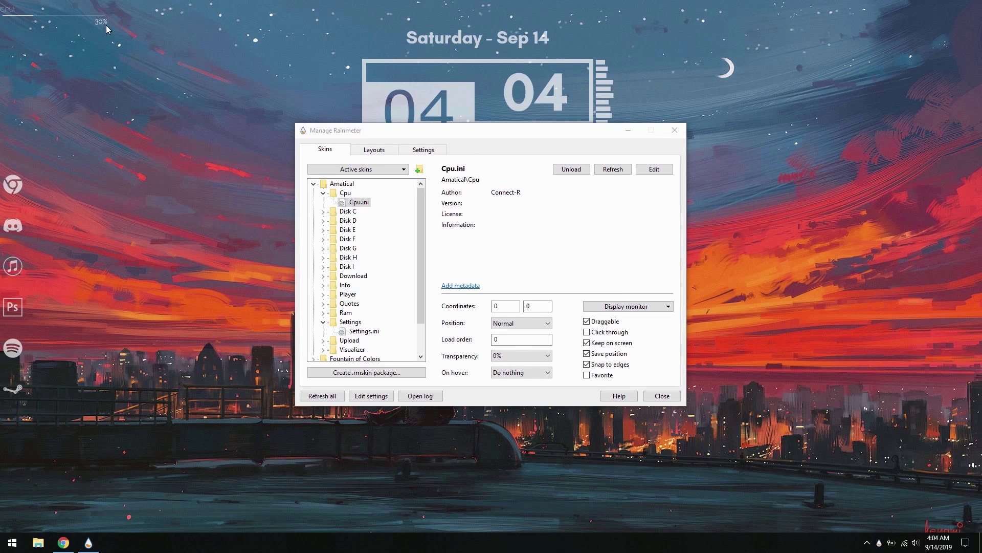
pyautogui.moveTo(935, 263); pyautogui.dragTo(958, 204)
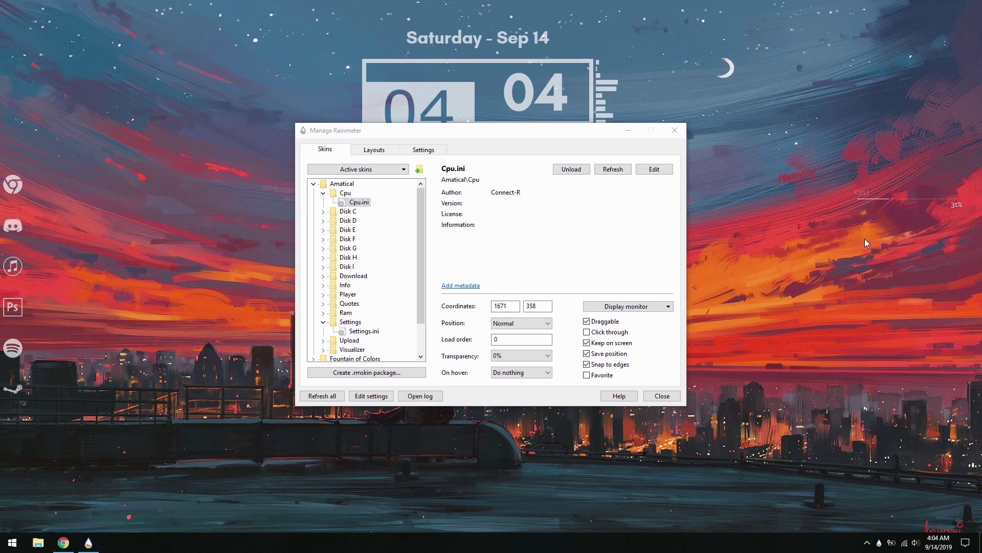
# Load the Amatical Disk C and Disk D meters and stack them below the CPU meter
pyautogui.click(323, 193)
pyautogui.click(323, 202)
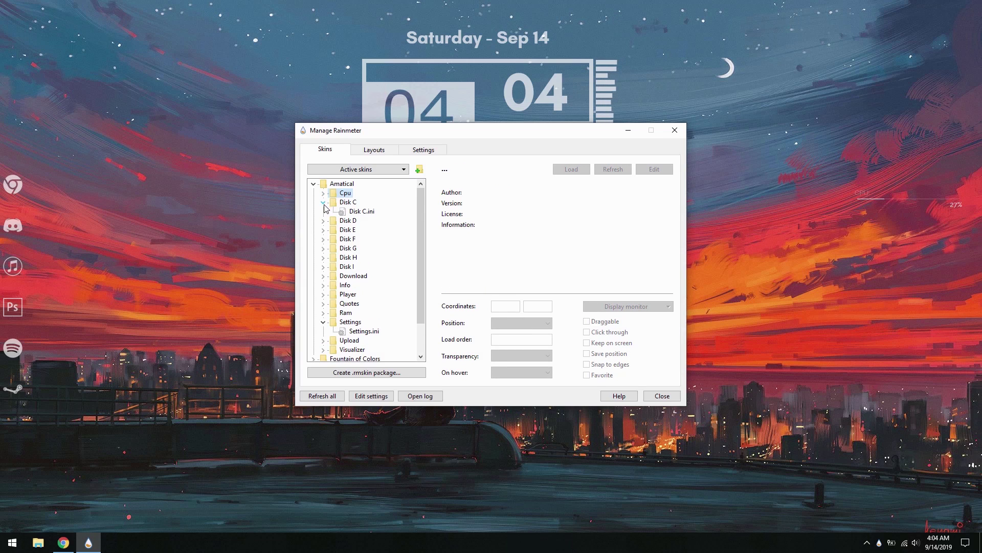
pyautogui.click(362, 211)
pyautogui.click(583, 172)
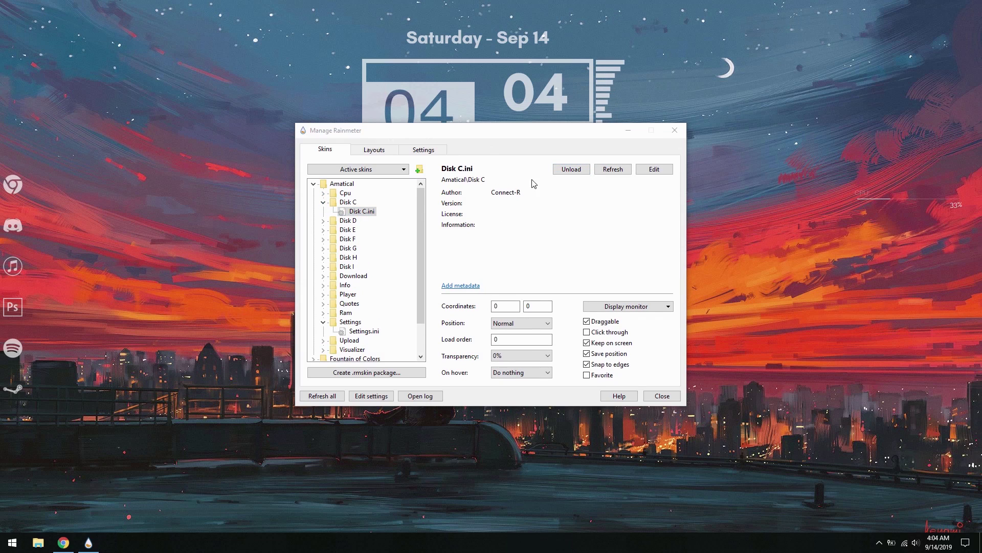
pyautogui.moveTo(893, 235); pyautogui.dragTo(951, 228)
pyautogui.click(323, 203)
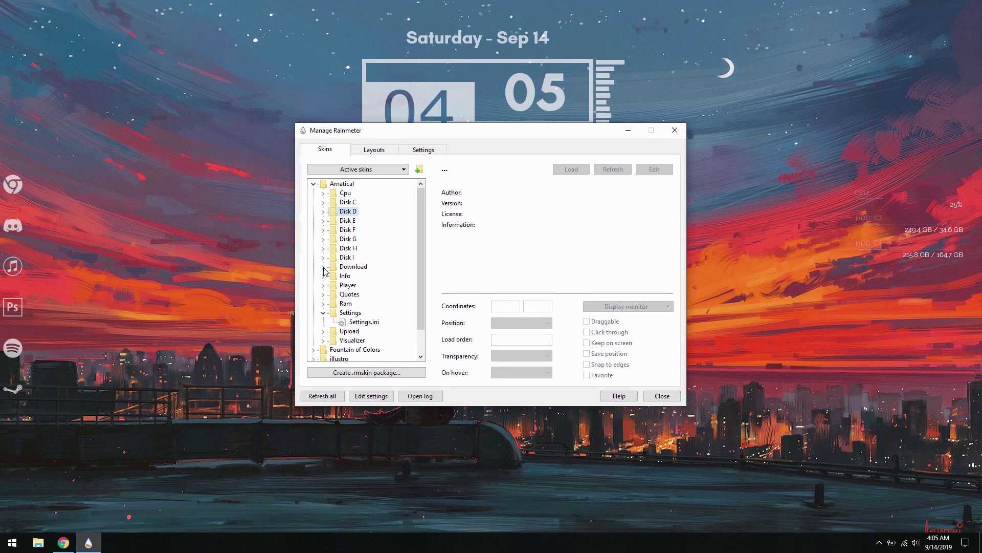
# Load Amatical's Download meter below the disk meters and its Player skin at the desktop's lower centre
pyautogui.click(323, 266)
pyautogui.click(367, 276)
pyautogui.click(323, 266)
pyautogui.click(323, 285)
pyautogui.doubleClick(358, 294)
pyautogui.moveTo(21, 7); pyautogui.dragTo(511, 512)
pyautogui.click(323, 285)
# Load Amatical's Ram and Upload meters below the Download meter, with Upload at about 1666, 669, and close the Rainmeter manager
pyautogui.click(323, 304)
pyautogui.doubleClick(360, 313)
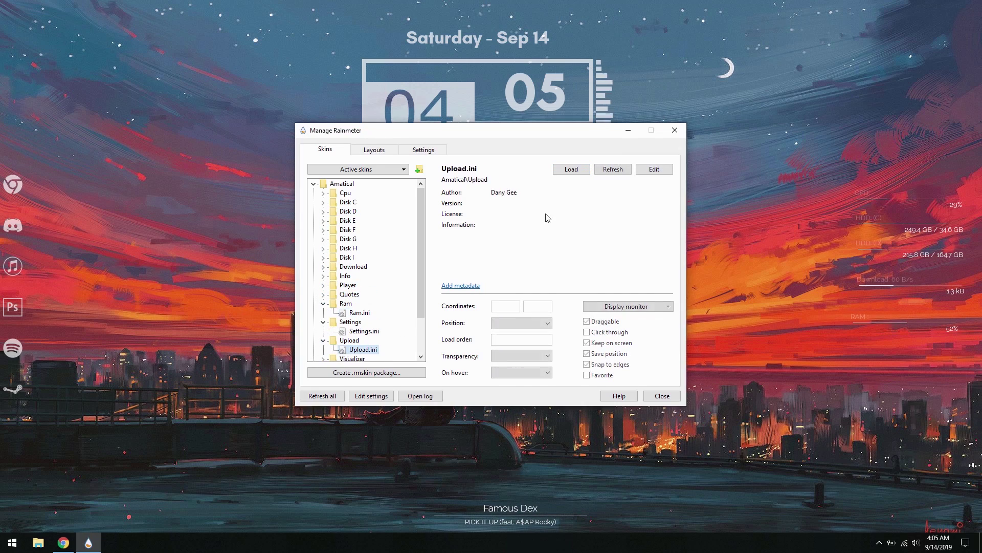
pyautogui.doubleClick(364, 349)
pyautogui.moveTo(921, 369); pyautogui.dragTo(873, 350)
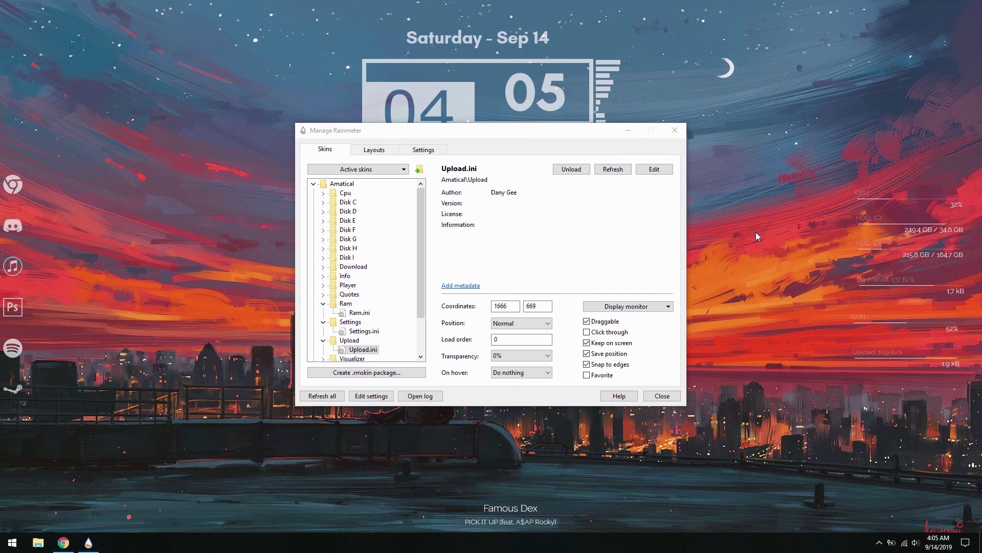
pyautogui.click(675, 131)
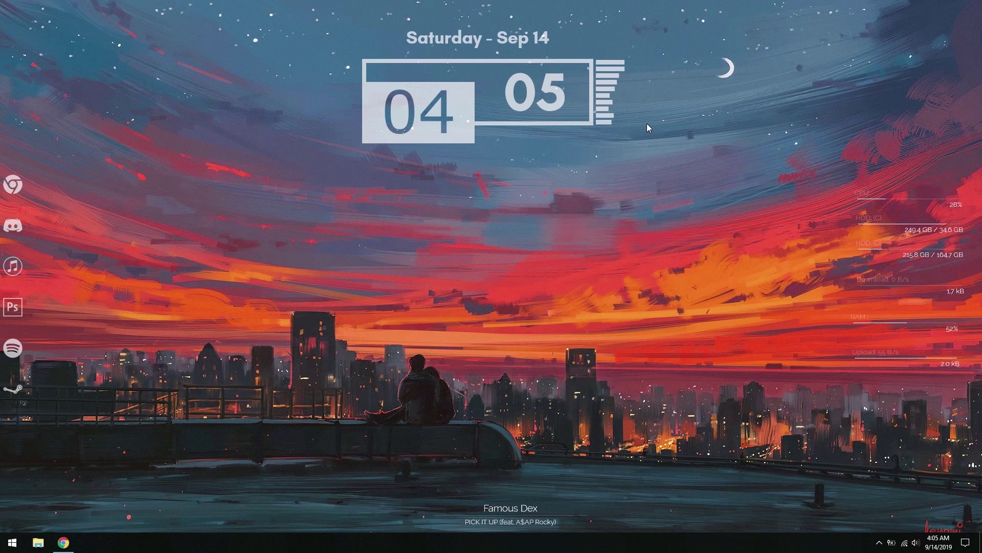
# Set the transparency of the Amatical CPU, disk, network and RAM meters to 30%
pyautogui.rightClick(883, 198)
pyautogui.moveTo(911, 246)
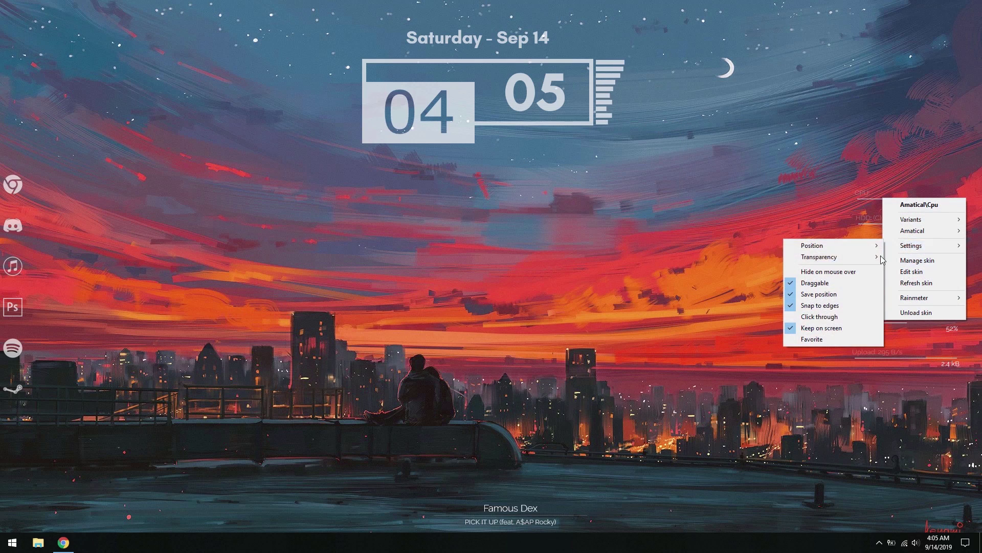
pyautogui.moveTo(829, 256)
pyautogui.click(901, 290)
pyautogui.rightClick(882, 223)
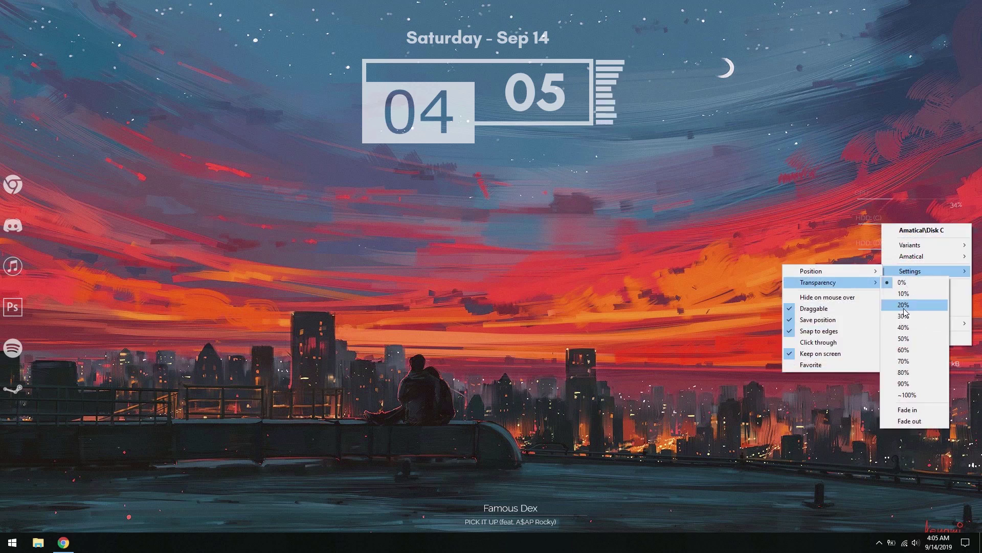
pyautogui.rightClick(881, 281)
pyautogui.rightClick(894, 324)
pyautogui.moveTo(922, 371)
pyautogui.moveTo(844, 382)
pyautogui.click(910, 408)
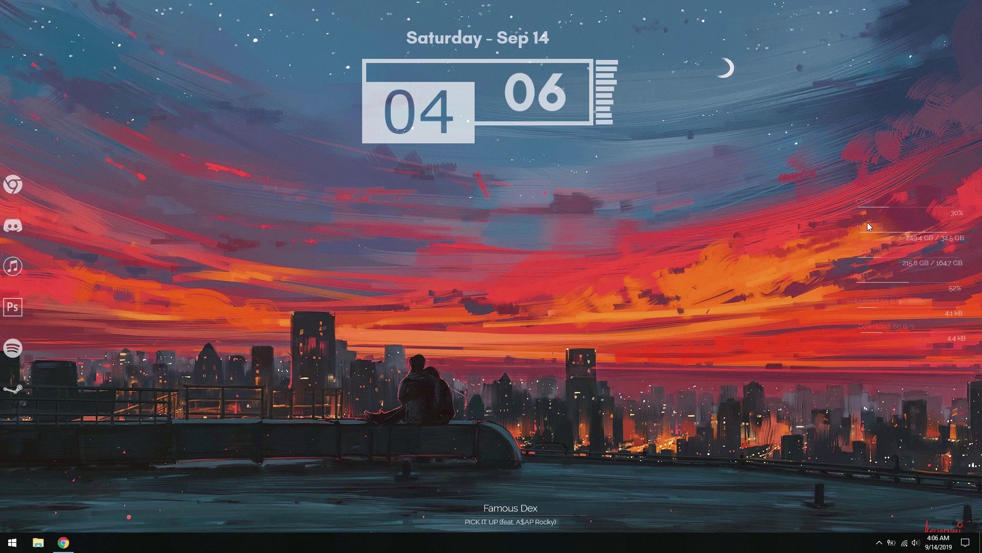
# Set the Amatical CPU, disk, network and RAM meters to the Fade in transparency behaviour
pyautogui.rightClick(882, 205)
pyautogui.moveTo(908, 256)
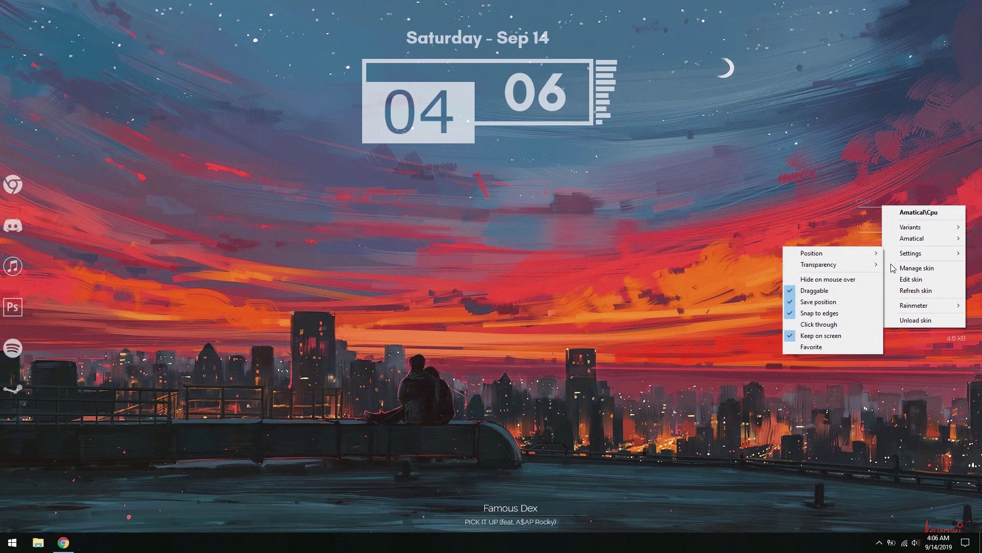
pyautogui.moveTo(855, 266)
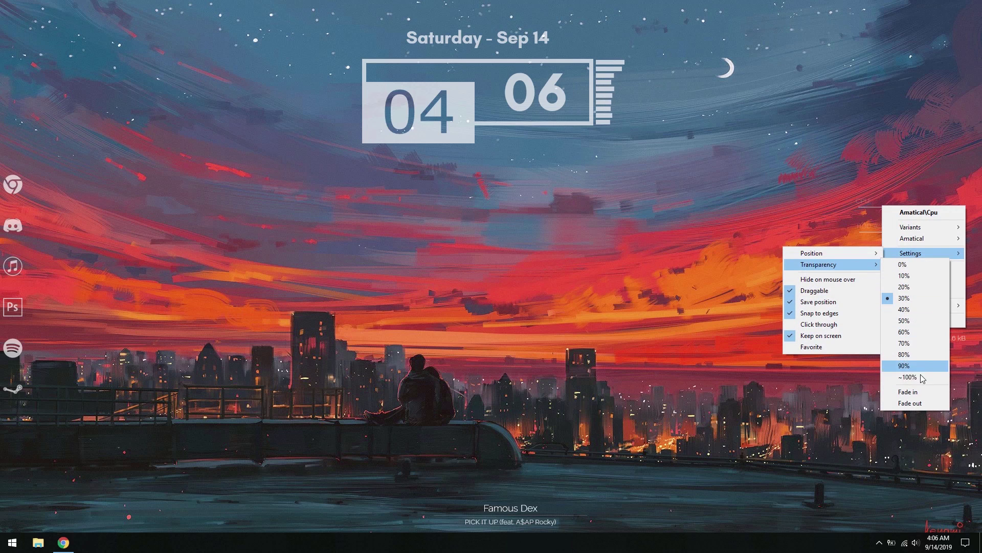
pyautogui.click(909, 391)
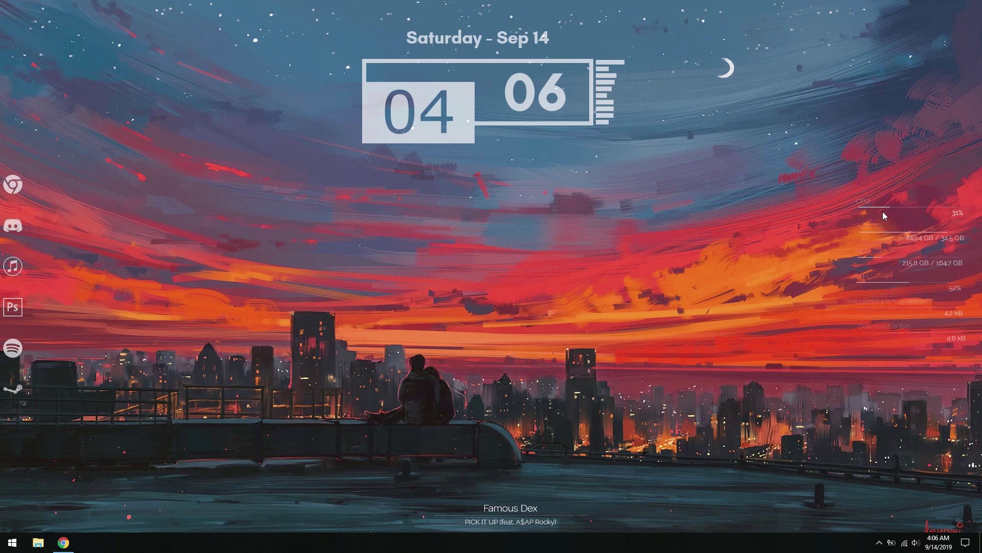
pyautogui.rightClick(894, 240)
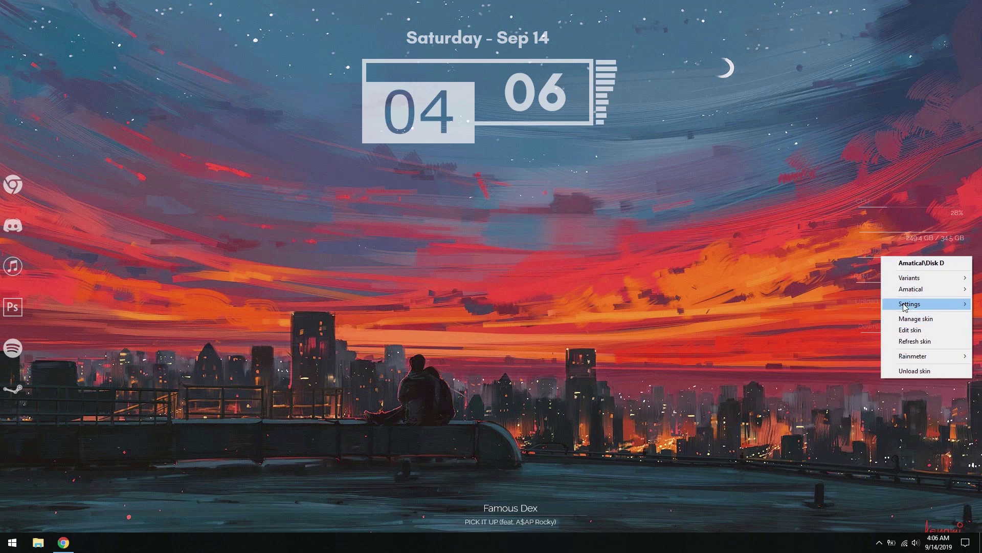
pyautogui.rightClick(942, 339)
pyautogui.moveTo(929, 391)
pyautogui.click(895, 233)
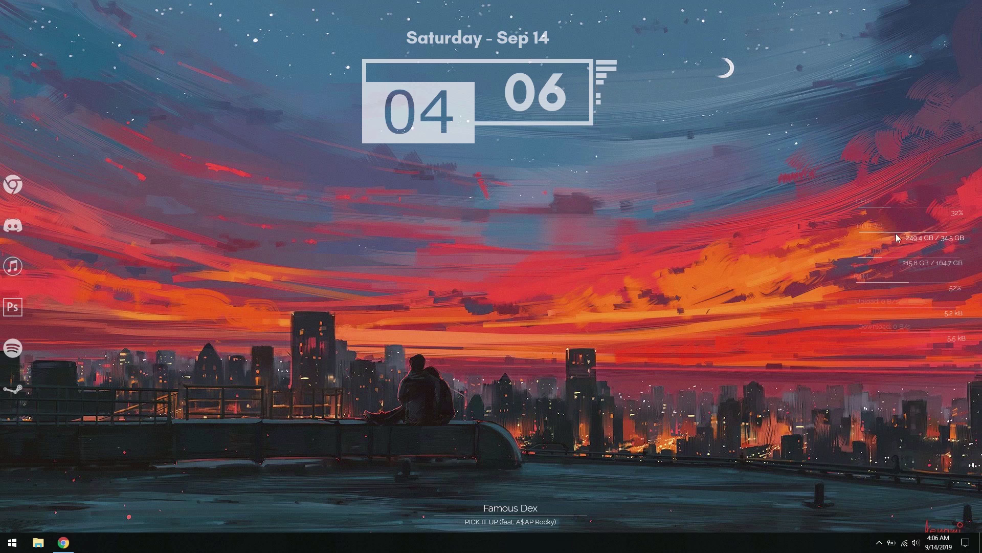
pyautogui.rightClick(916, 311)
pyautogui.press('Escape')
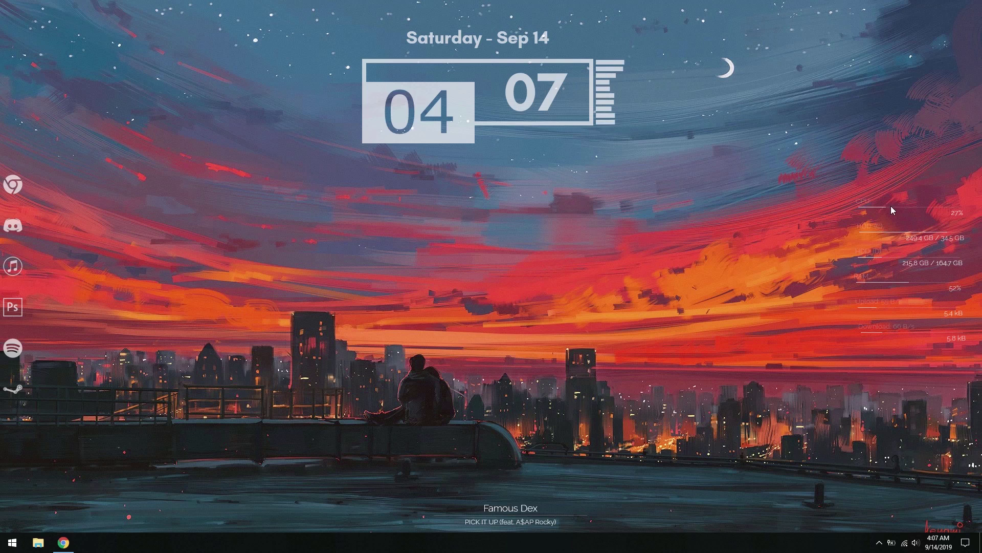
# Set the transparency of the Amatical Player skin to 30%
pyautogui.rightClick(524, 501)
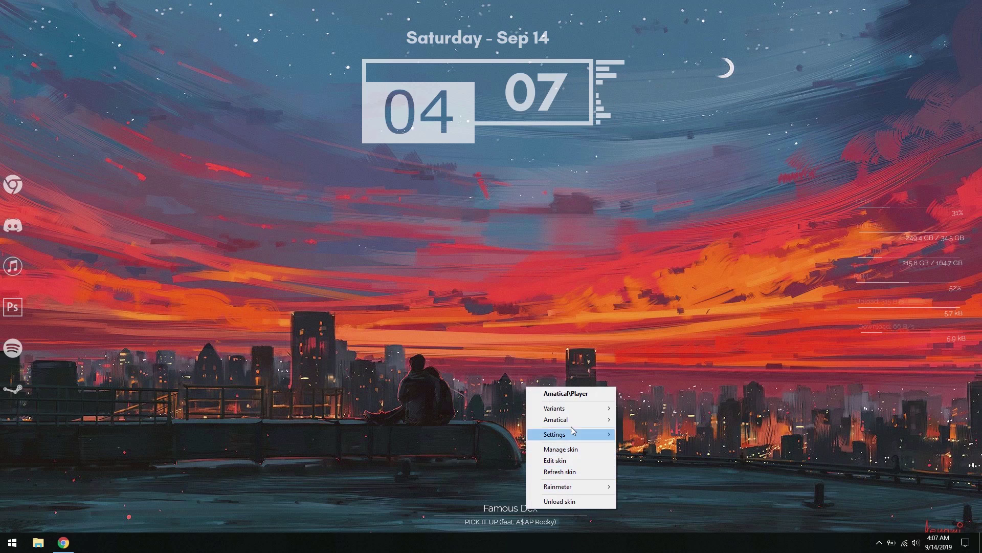
pyautogui.moveTo(563, 434)
pyautogui.moveTo(655, 446)
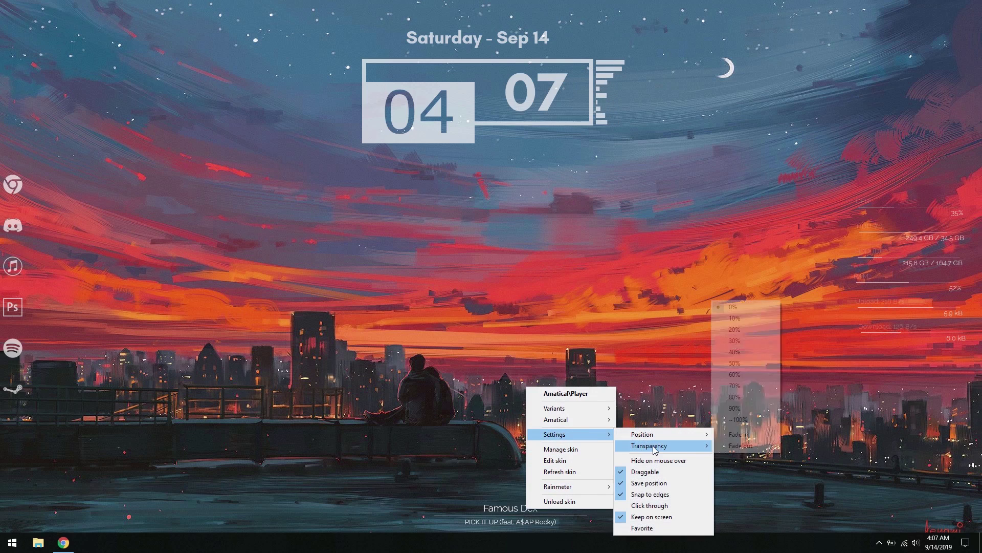
pyautogui.click(732, 341)
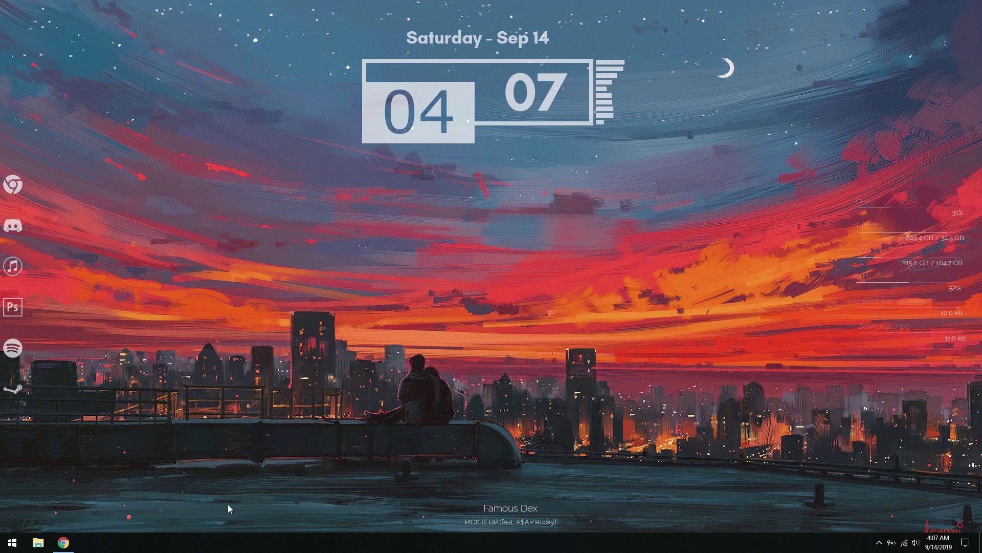
# Switch to Chrome, download TranslucentTaskbar 1.2 from its DeviantArt page, and open the downloaded package
pyautogui.click(63, 543)
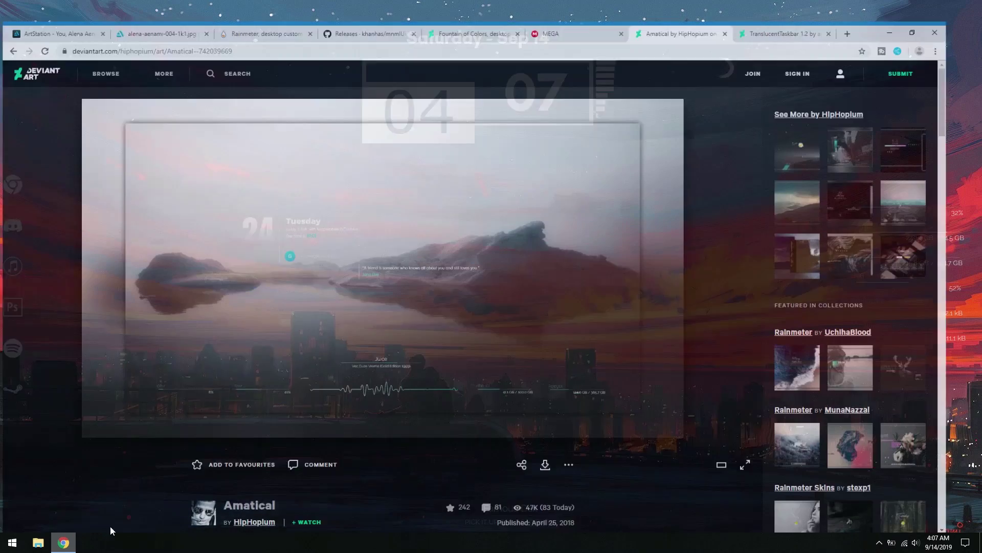
pyautogui.hotkey('ctrl', 'Tab')
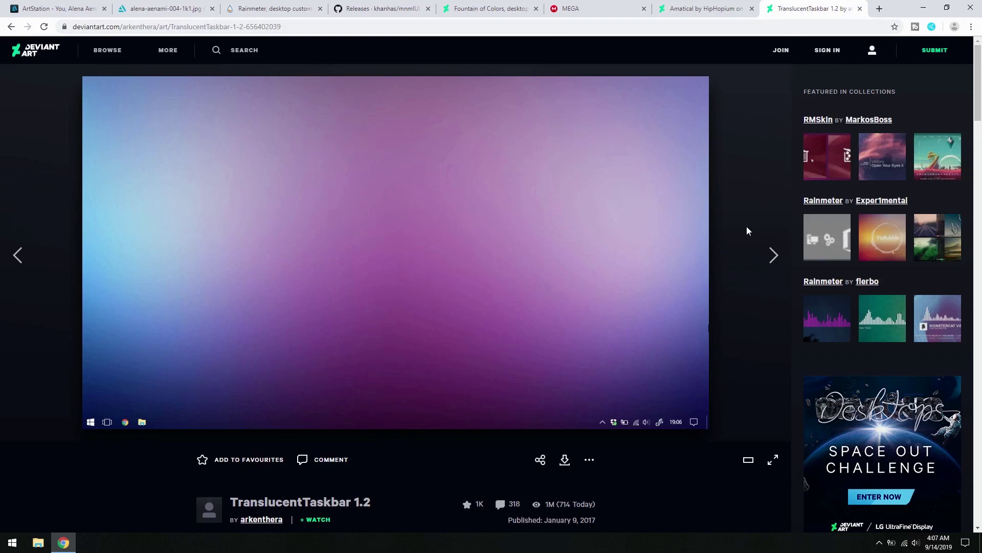
pyautogui.scroll(-1, 711, 249)
pyautogui.click(565, 408)
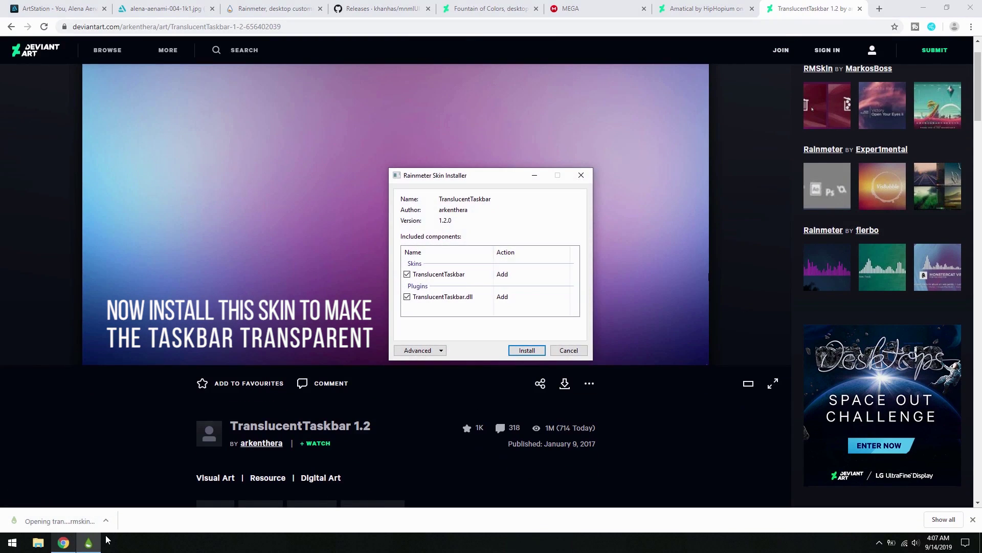
# Install the TranslucentTaskbar skin, load its Sample.ini in Rainmeter, and close the manager
pyautogui.click(528, 350)
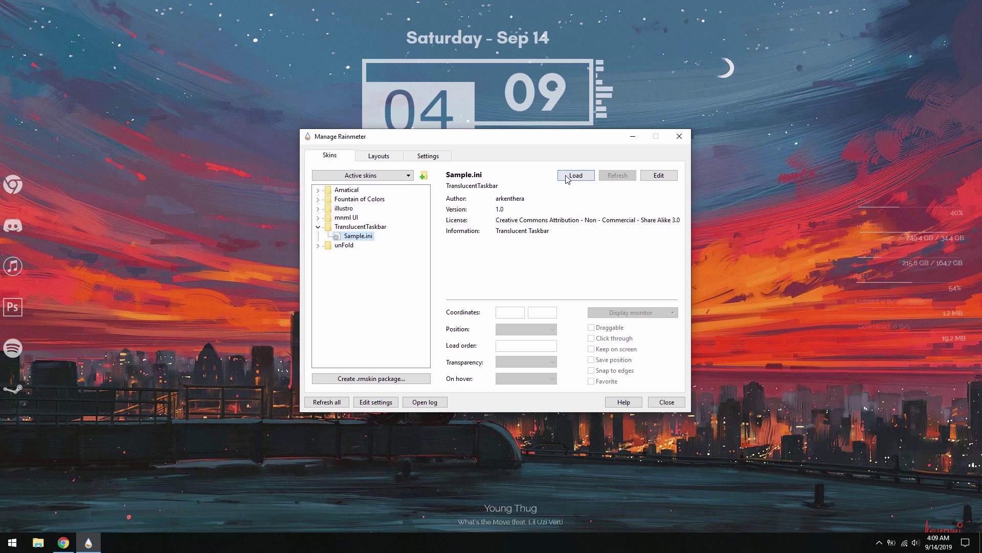
pyautogui.click(575, 176)
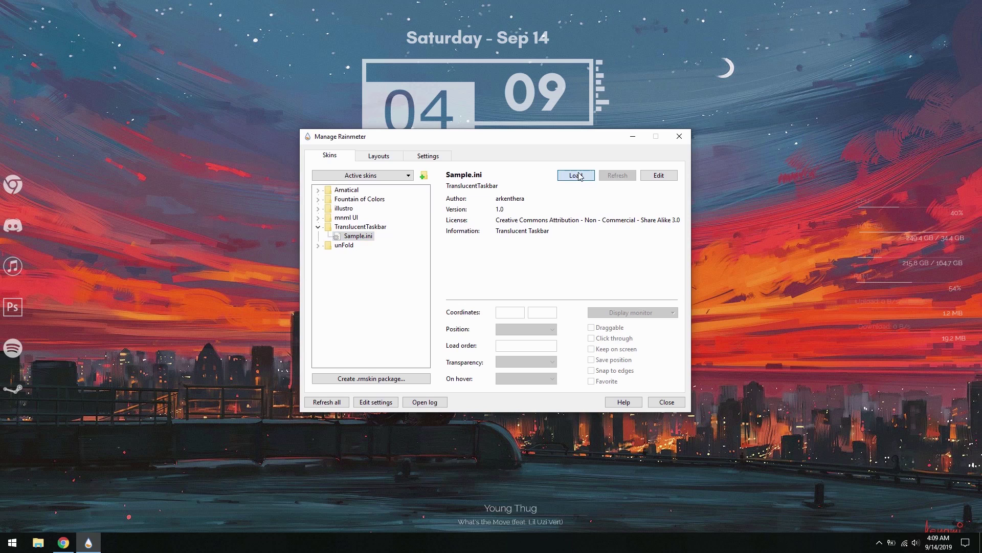
pyautogui.click(679, 136)
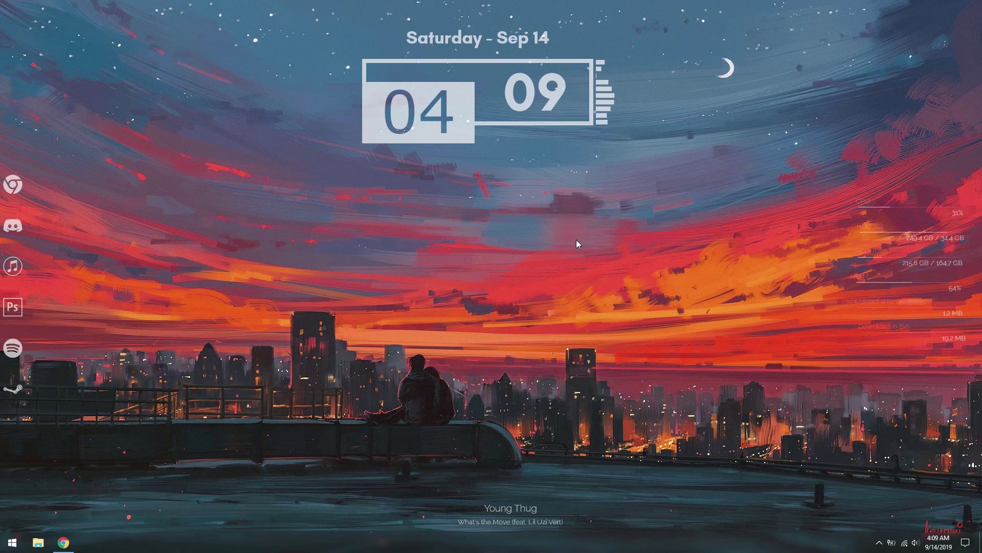